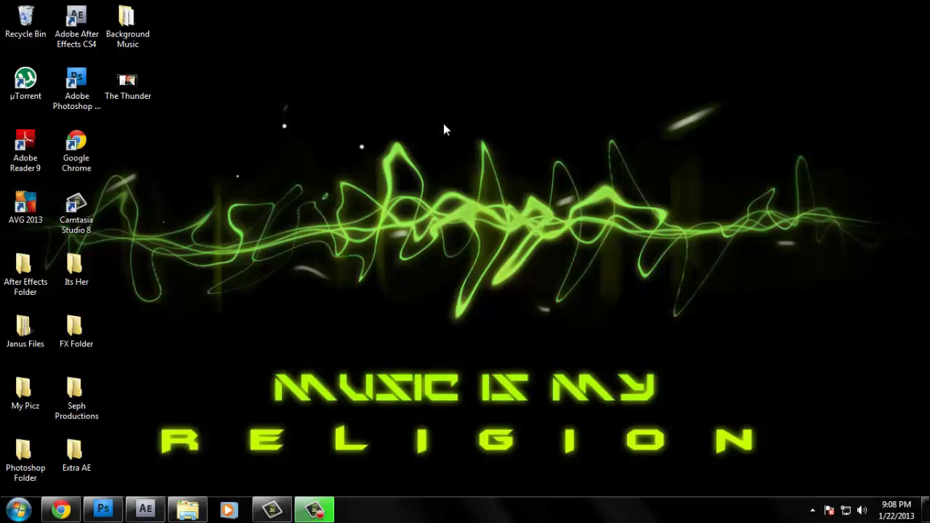
Step: Refresh the Windows desktop several times from its right-click menu
right_click(522, 170)
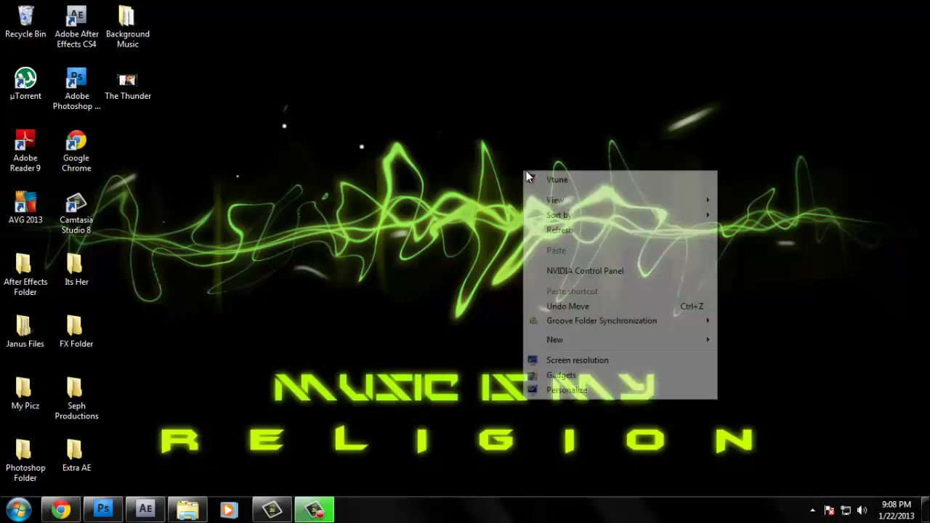
click(575, 231)
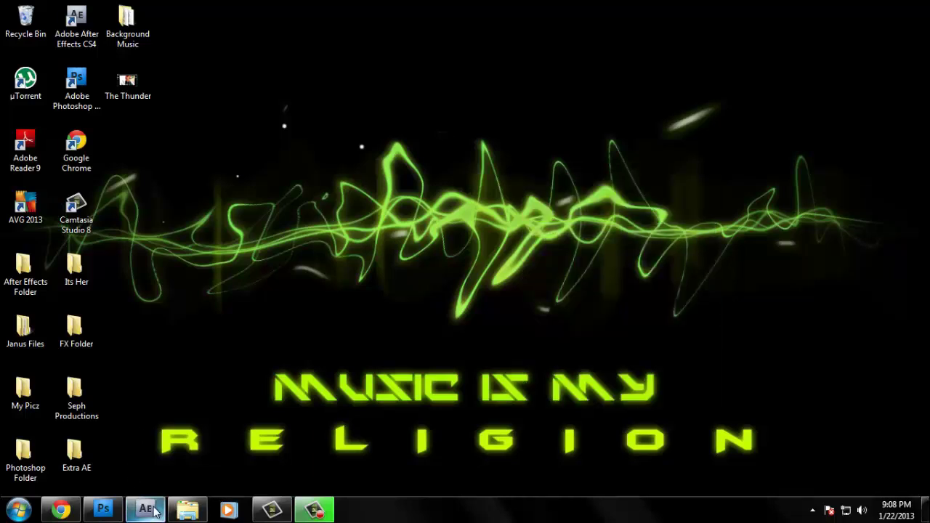
mouse_move(145, 509)
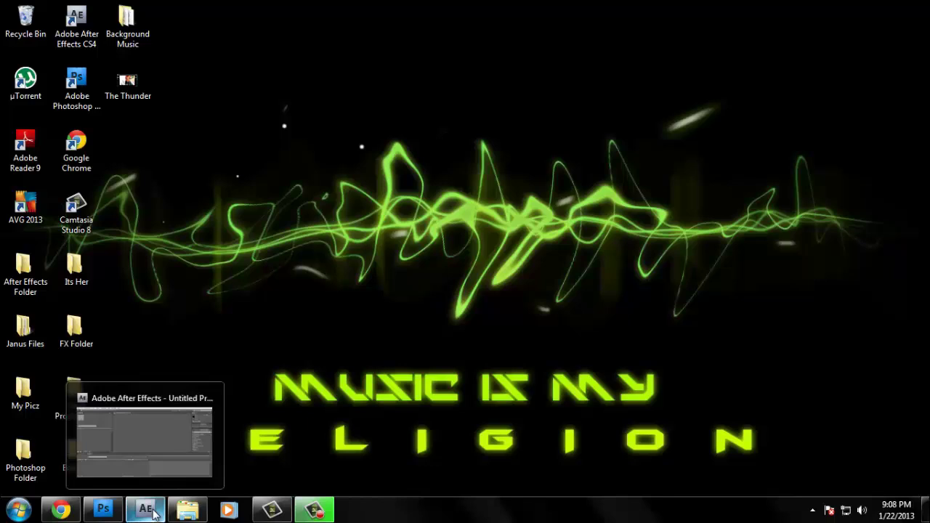
right_click(523, 250)
click(566, 311)
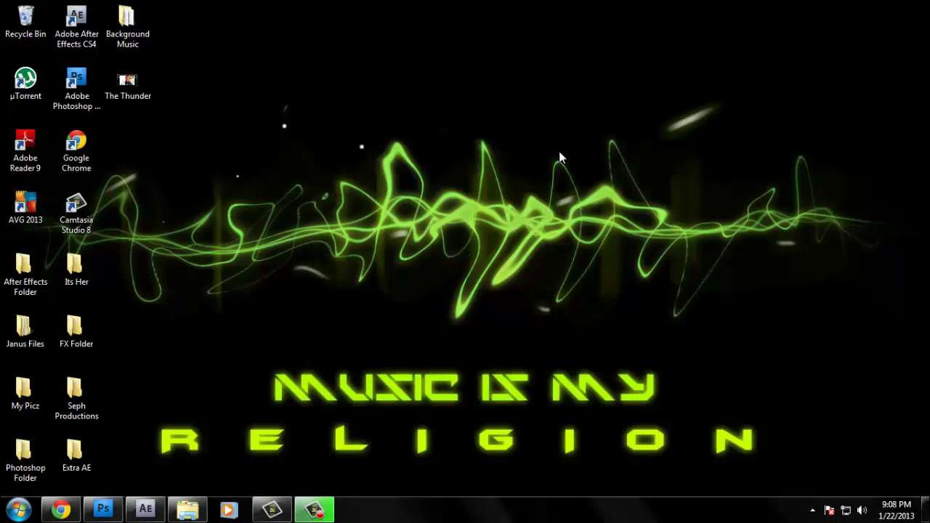
right_click(401, 156)
click(455, 214)
right_click(420, 166)
click(451, 226)
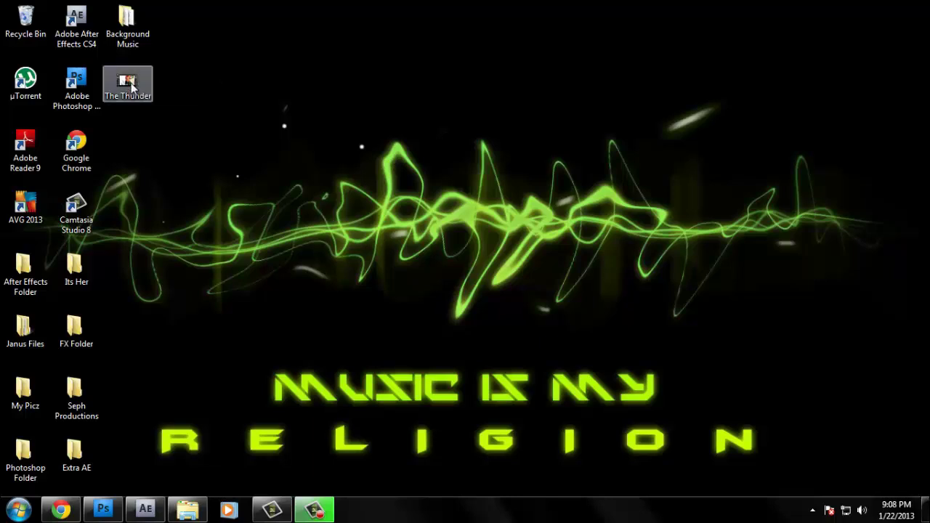
Step: Play The Thunder video file, nudge the player window right, then close it
click(133, 87)
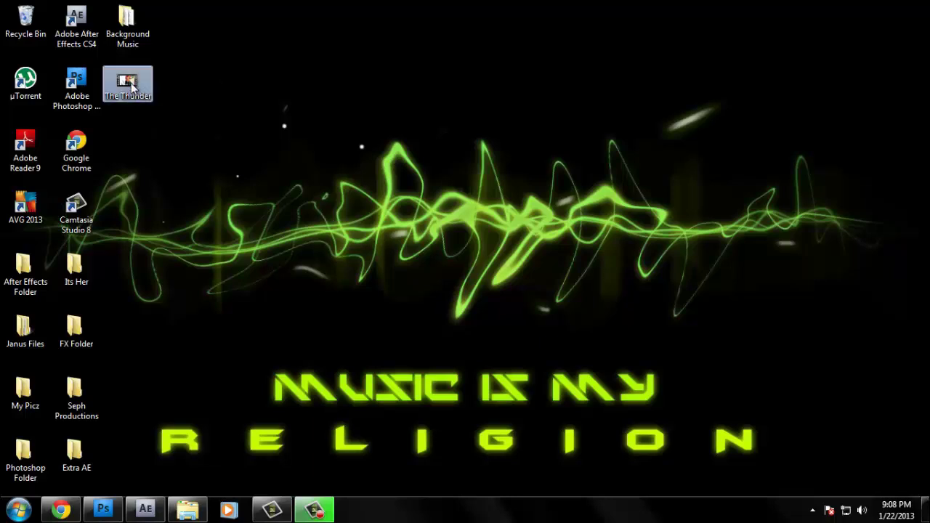
double_click(130, 84)
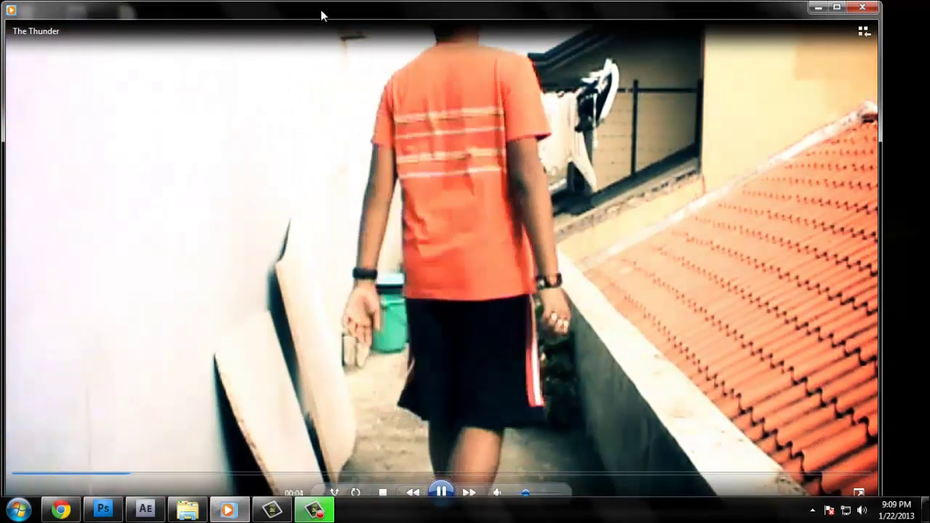
drag(321, 9, 337, 15)
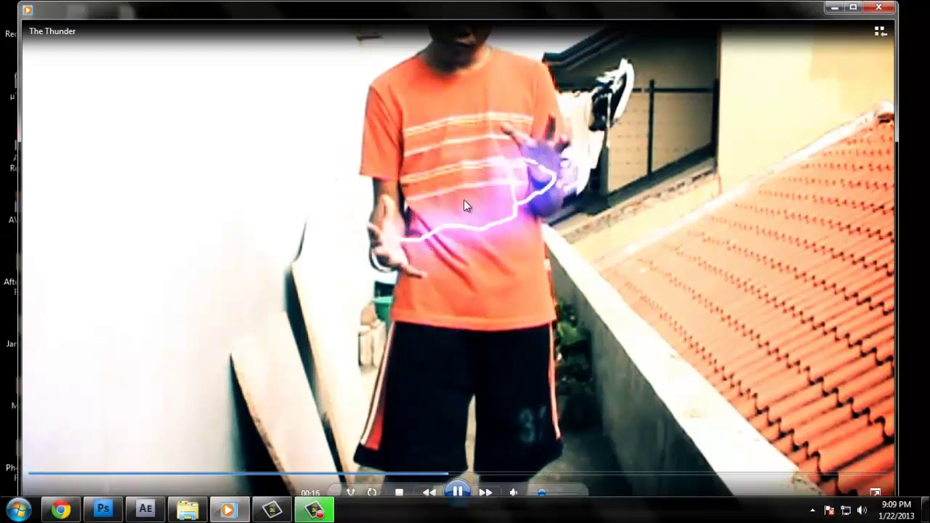
click(882, 8)
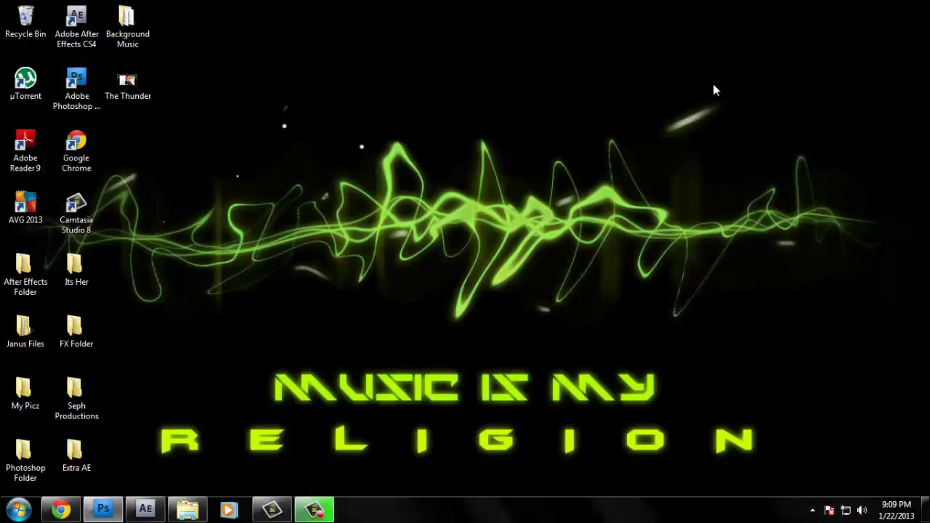
Step: Refresh the desktop twice more and restore After Effects from the taskbar
right_click(424, 279)
click(521, 115)
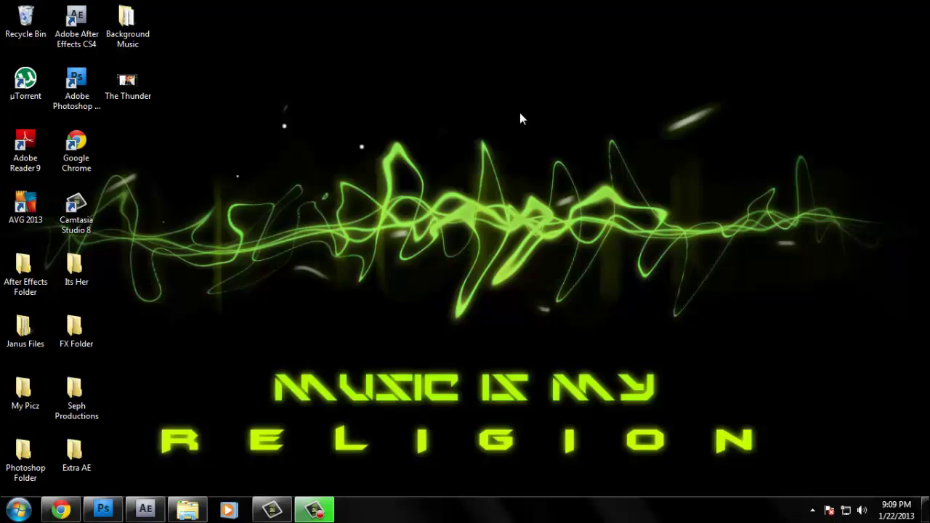
right_click(377, 219)
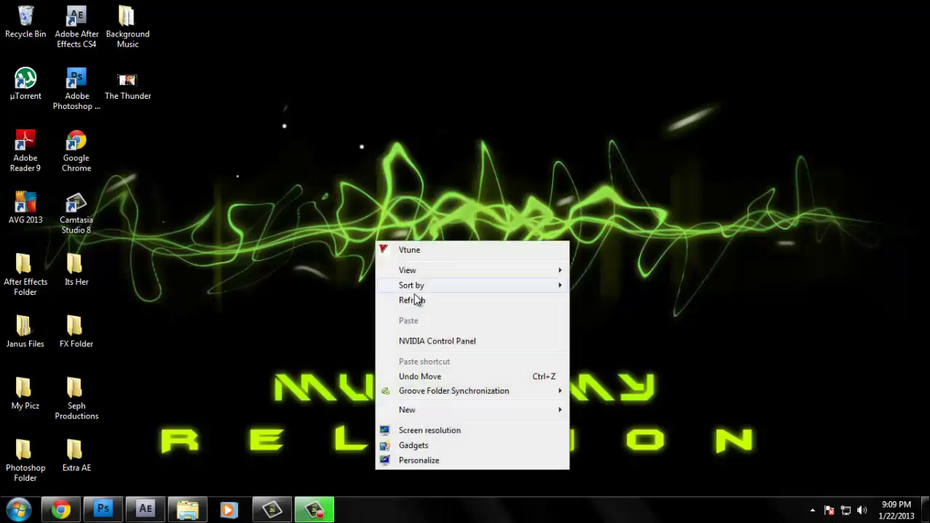
click(415, 299)
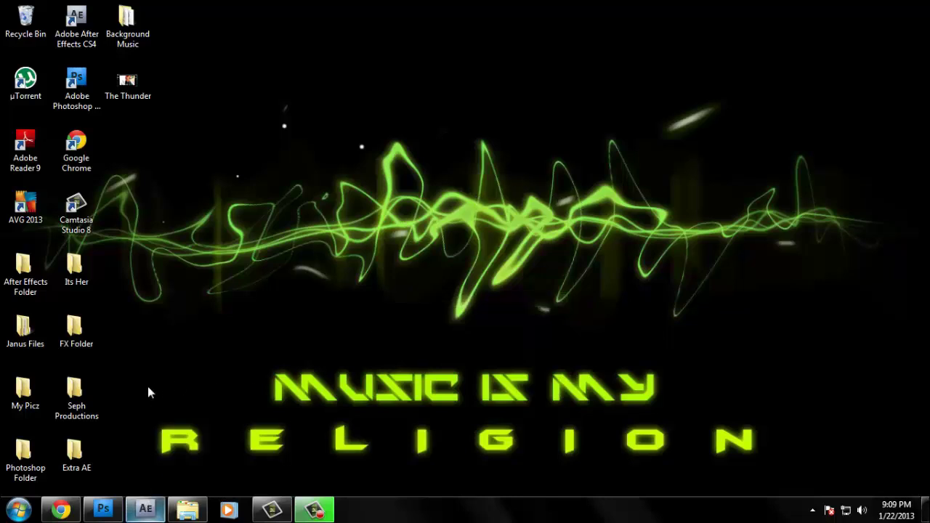
click(145, 508)
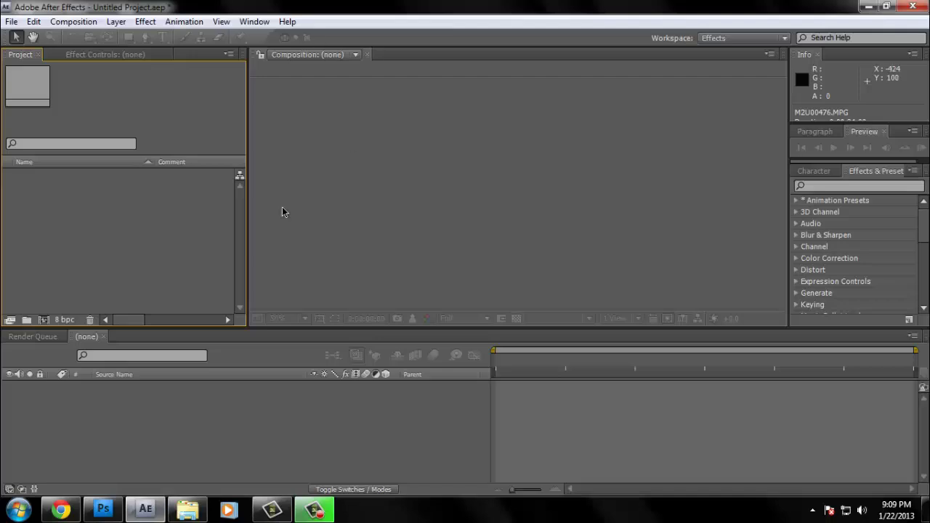
Step: Create Comp 1 with preset HDV/HDTV 720 29.97, Full resolution, duration 0;01;30;00
click(73, 23)
click(101, 39)
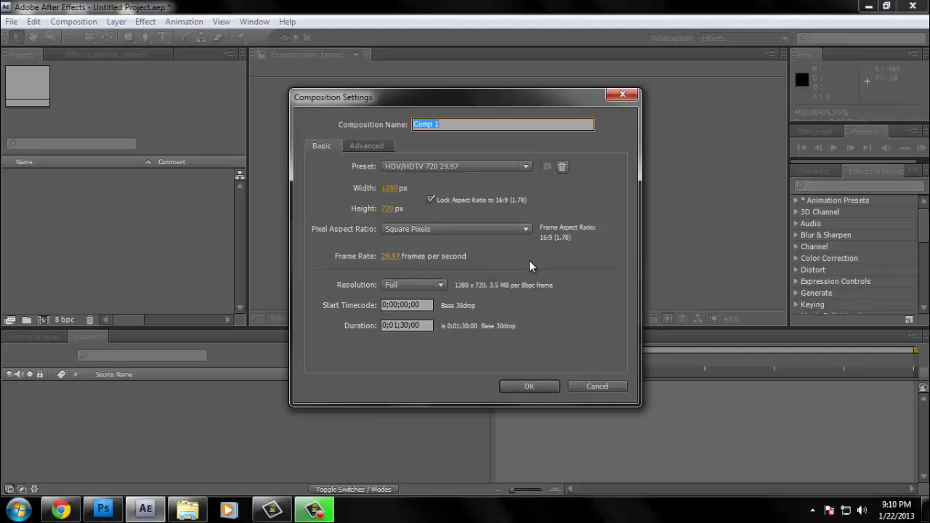
click(442, 284)
click(441, 284)
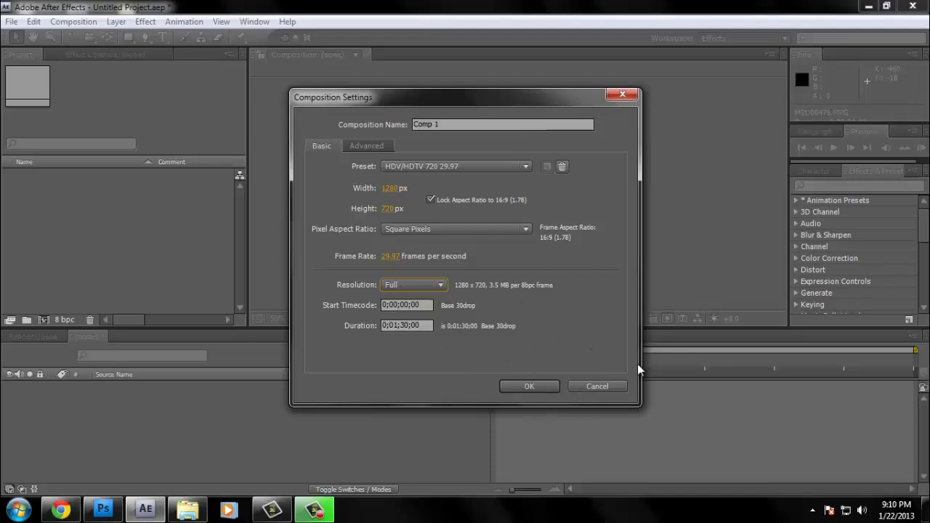
click(534, 386)
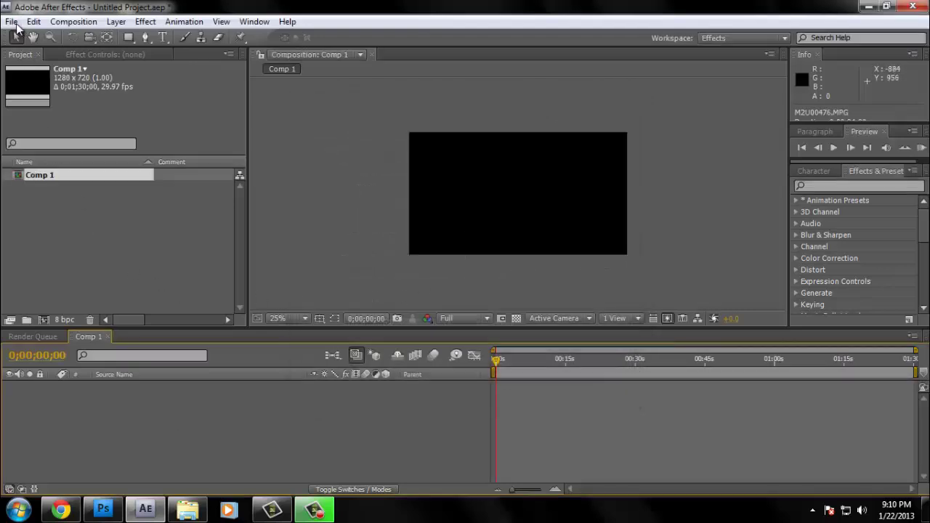
Step: Import M2U00476.MPG from FX Folder and drag it into Comp 1 as a layer
click(12, 21)
mouse_move(34, 21)
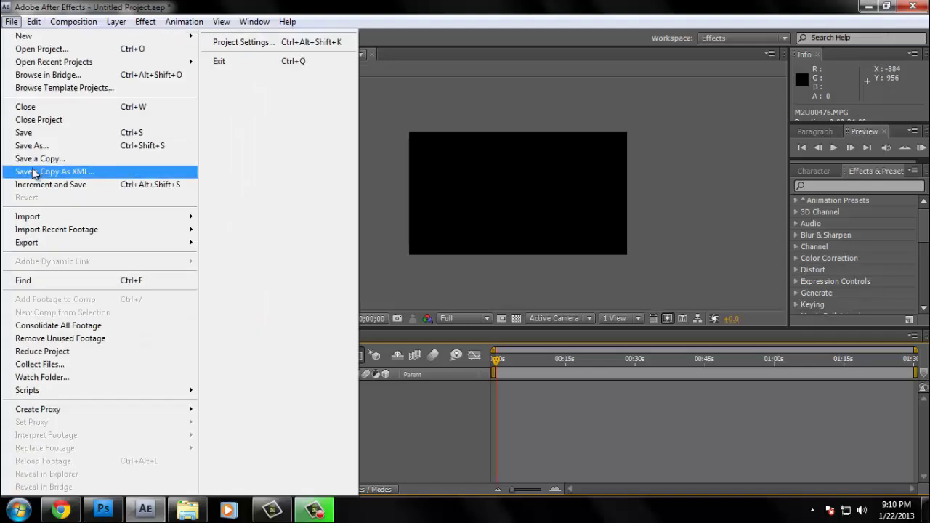
mouse_move(53, 218)
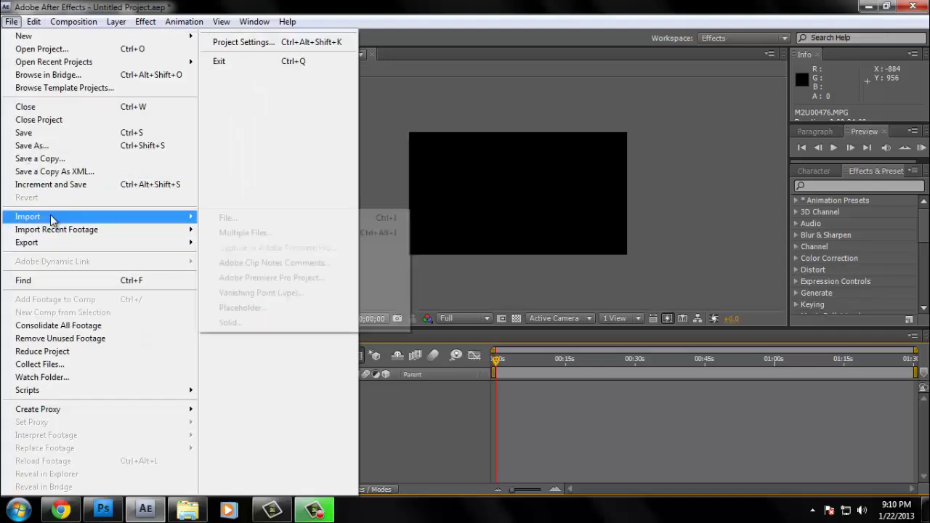
click(222, 217)
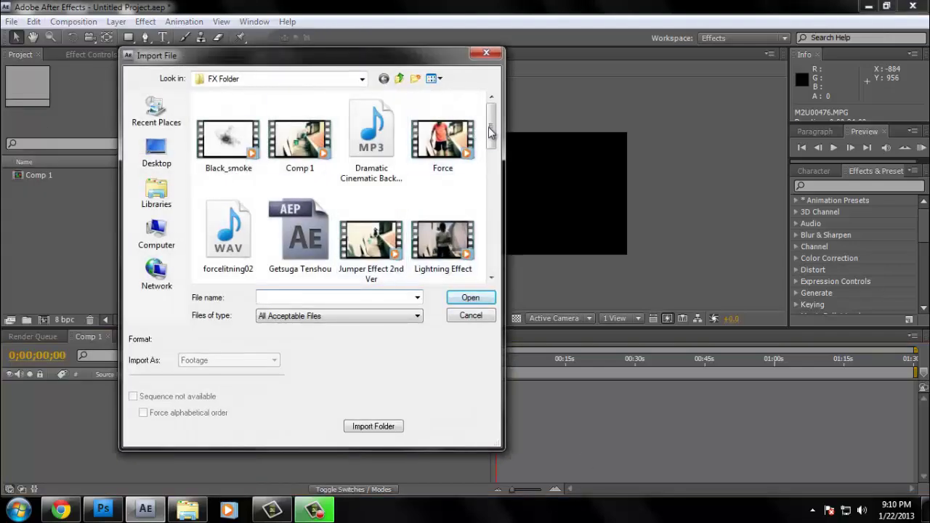
drag(491, 135, 492, 196)
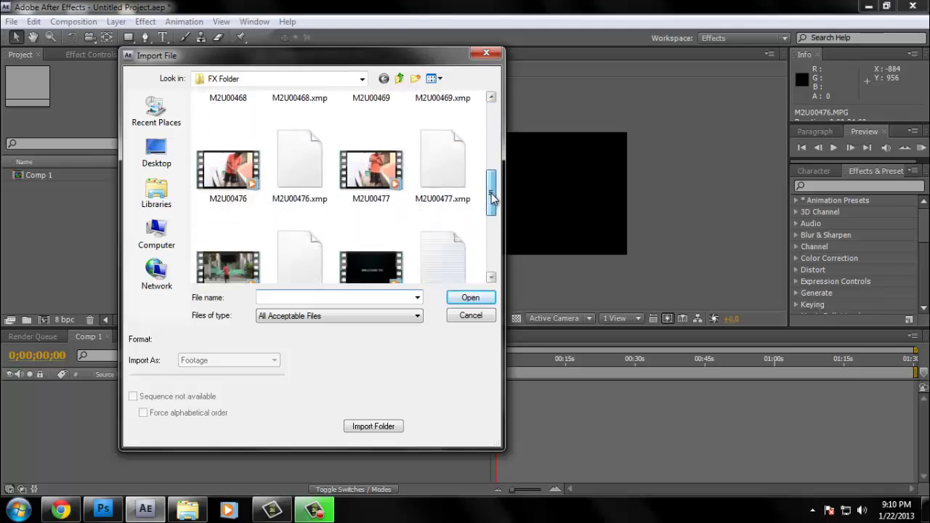
click(229, 169)
click(490, 297)
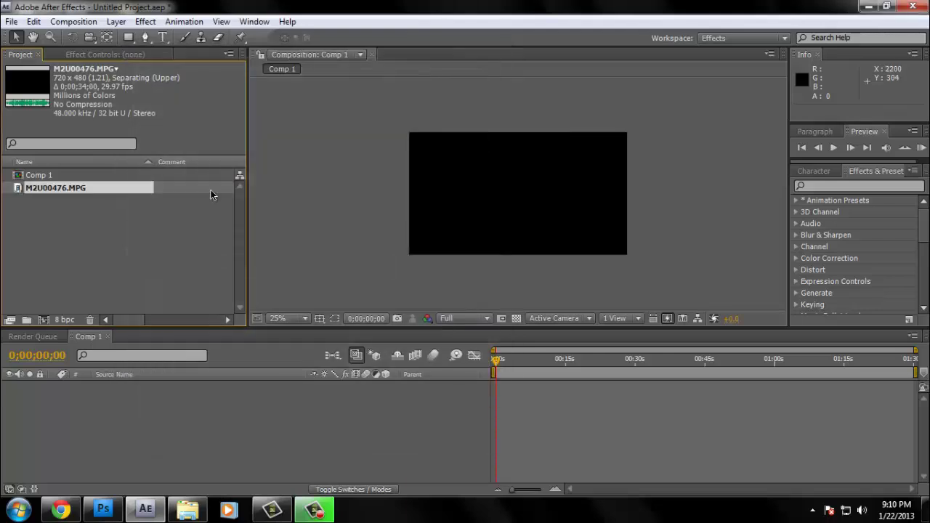
drag(46, 194, 518, 203)
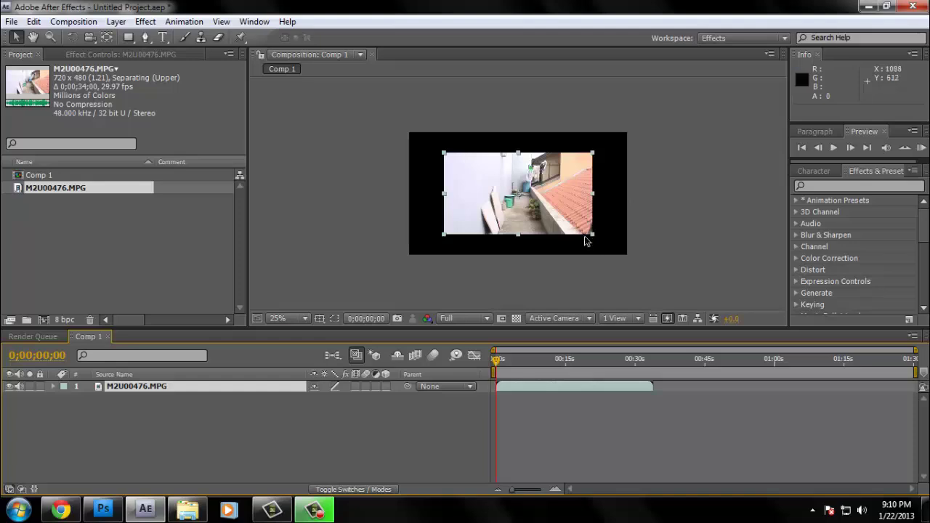
Step: Scale the M2U00476.MPG layer to fill the frame, then scrub to about two seconds
drag(594, 240, 632, 262)
click(547, 290)
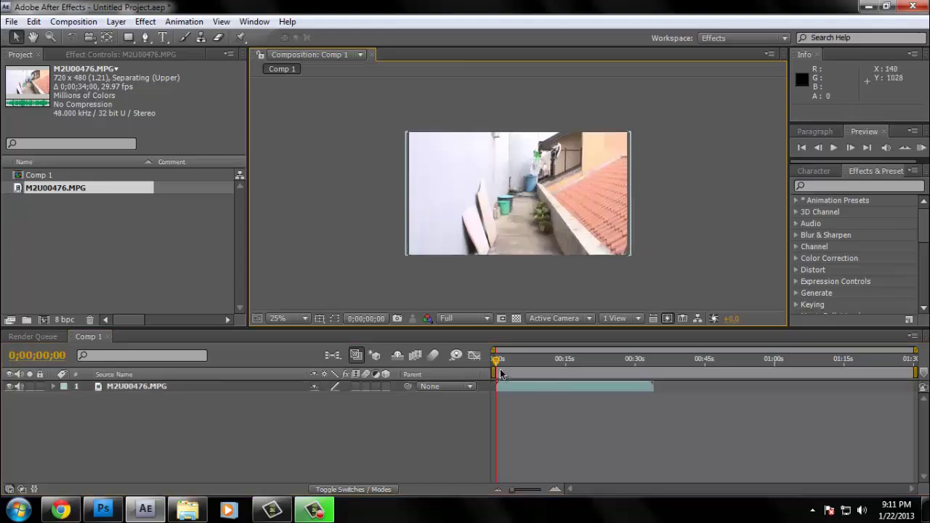
mouse_move(500, 373)
mouse_down()
mouse_move(608, 378)
mouse_move(496, 378)
mouse_up()
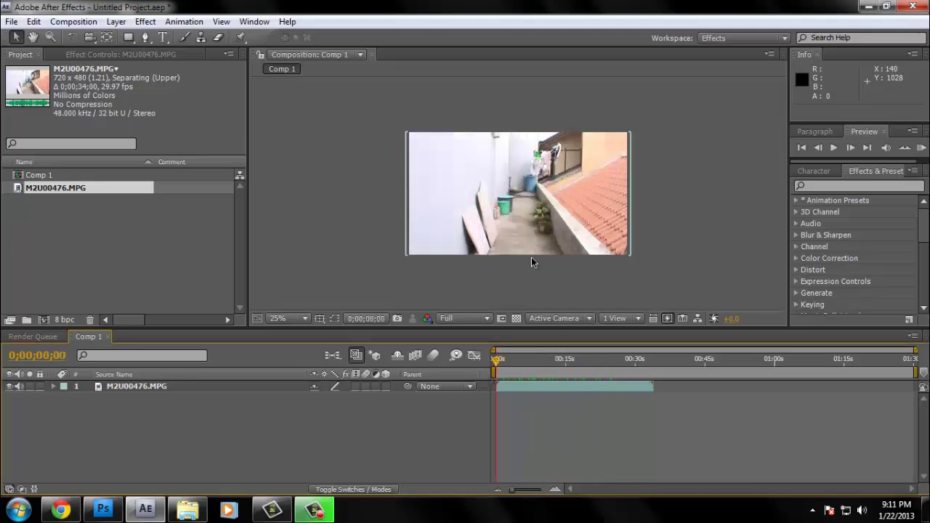
scroll(538, 262, up, 1)
scroll(545, 270, down, 1)
drag(496, 361, 545, 363)
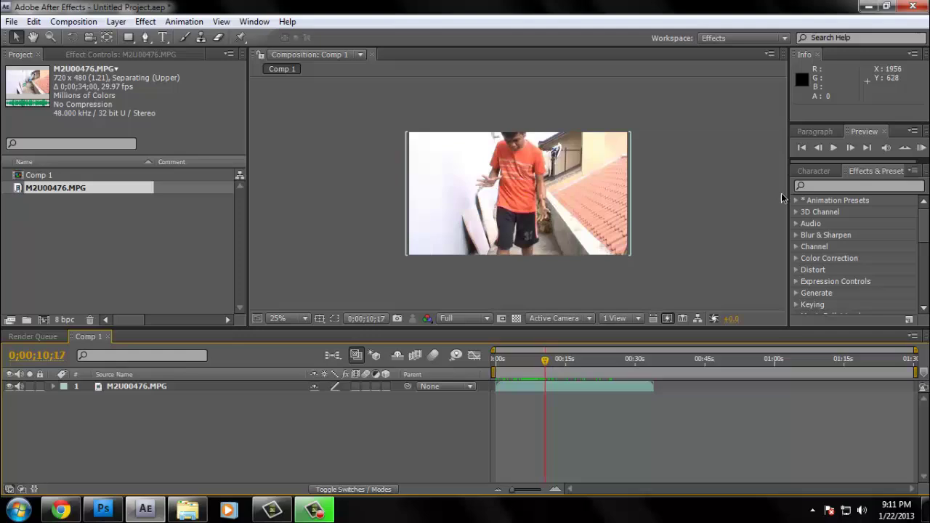
Step: Step back eight frames and forward two to choose the split point
click(820, 151)
click(820, 151)
click(820, 151)
click(819, 152)
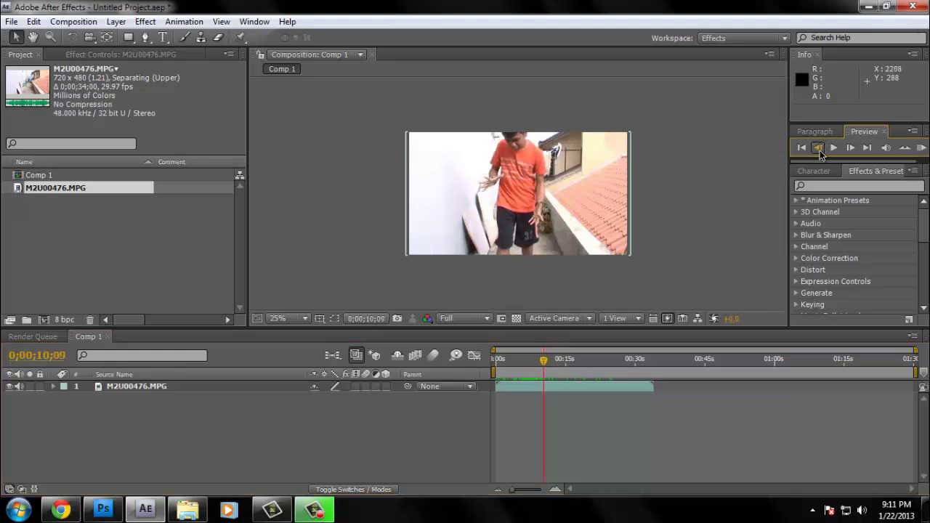
click(820, 151)
click(821, 153)
click(821, 155)
click(821, 154)
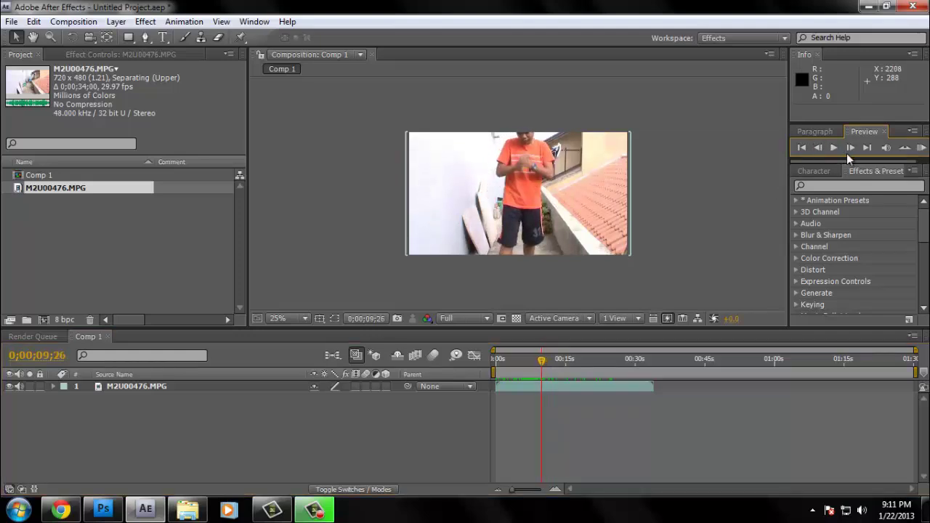
click(850, 149)
click(850, 150)
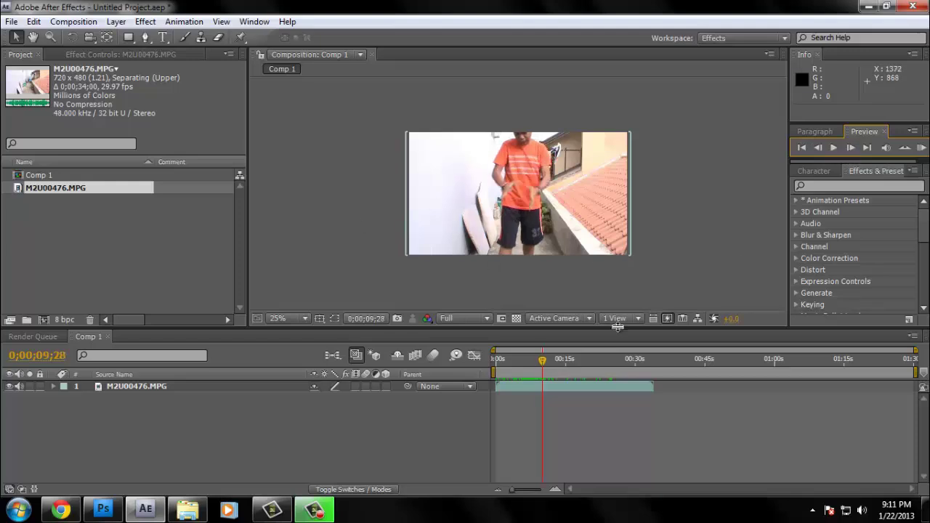
Step: Look through the Layer menu, then select the M2U00476.MPG video layer
click(115, 22)
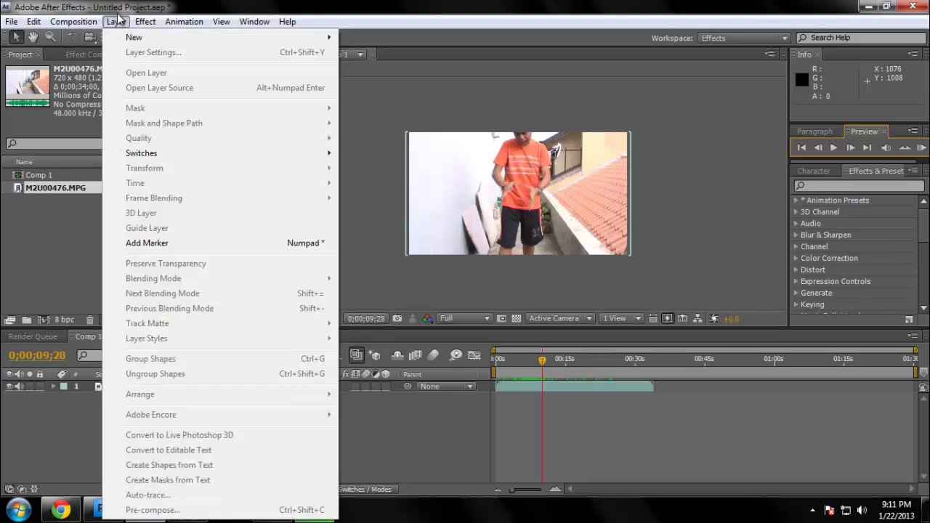
mouse_move(79, 25)
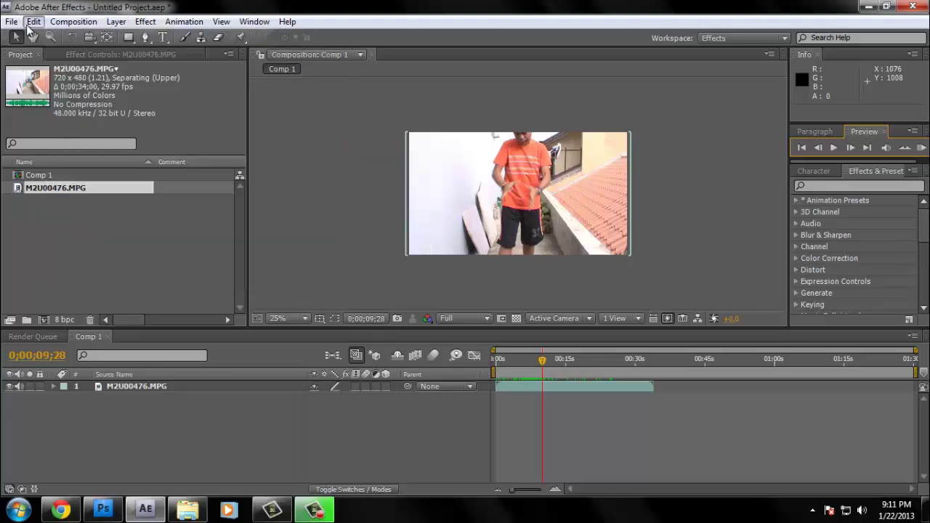
mouse_move(33, 24)
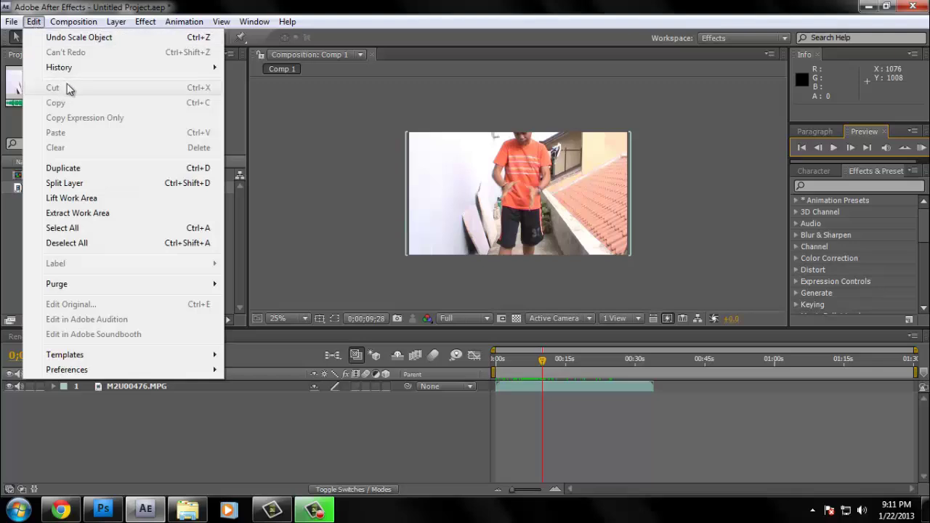
click(321, 275)
click(170, 387)
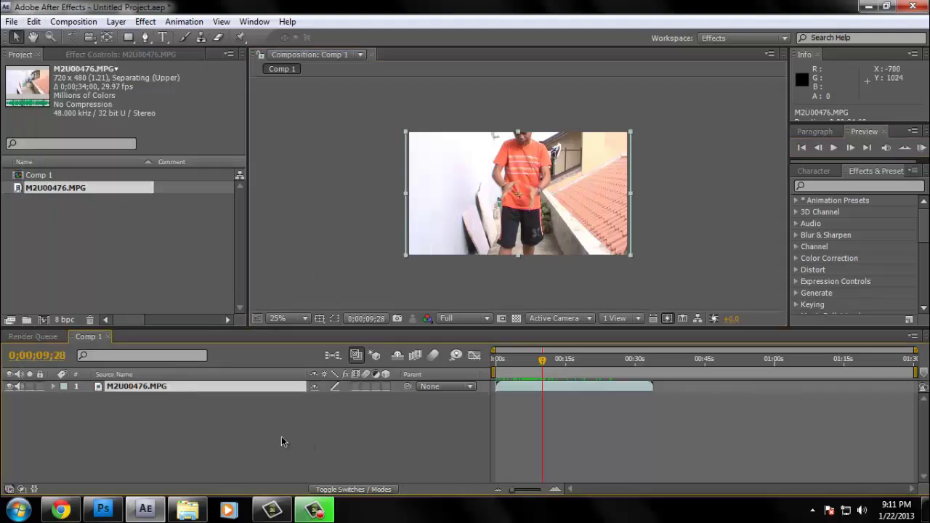
Step: Cut the layer, undo with Ctrl+Z, then Edit > Split Layer at 0;00;09;28
click(33, 21)
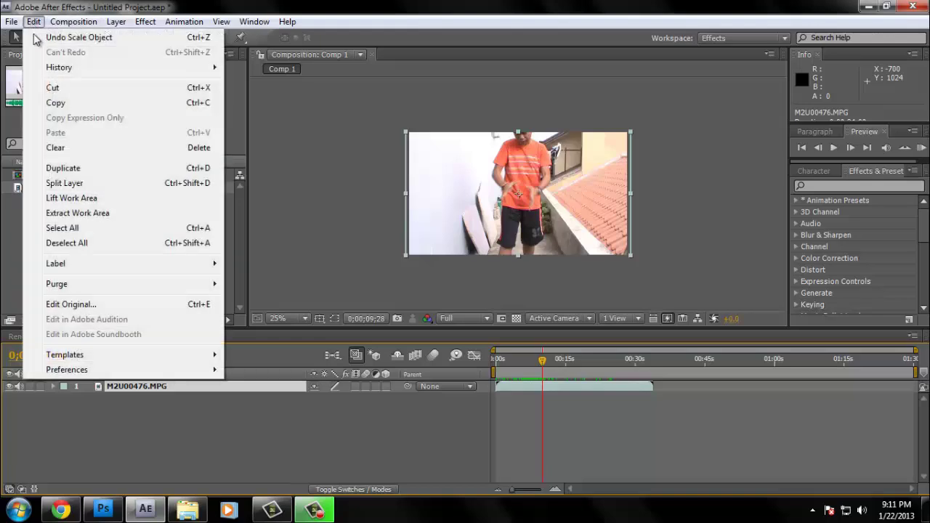
click(53, 88)
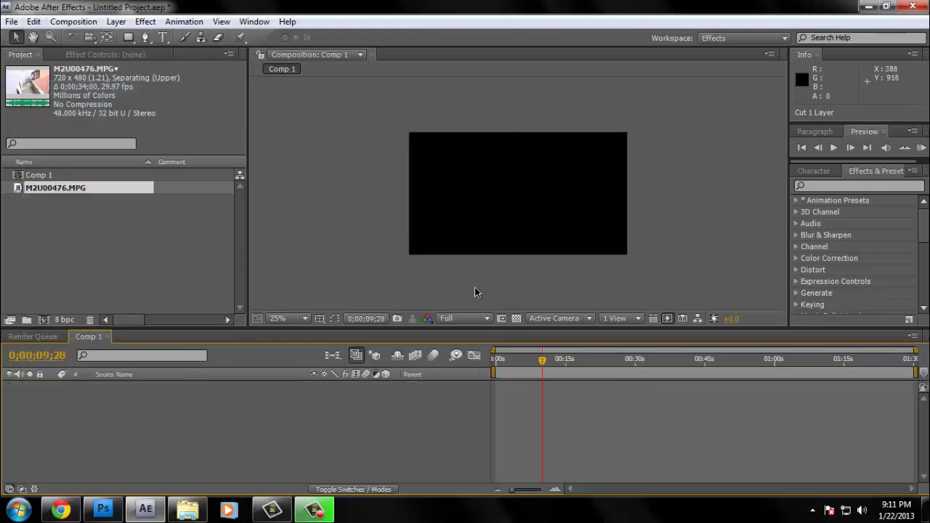
key(ctrl+z)
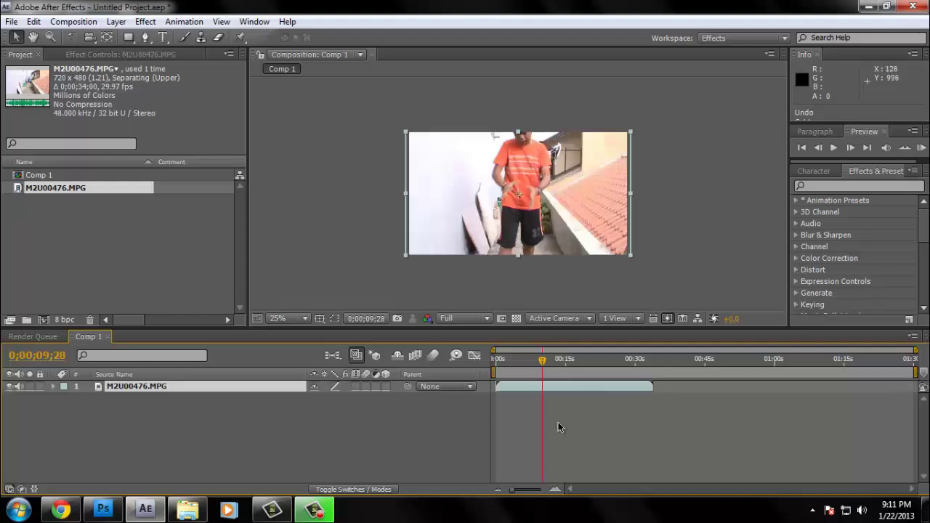
click(33, 21)
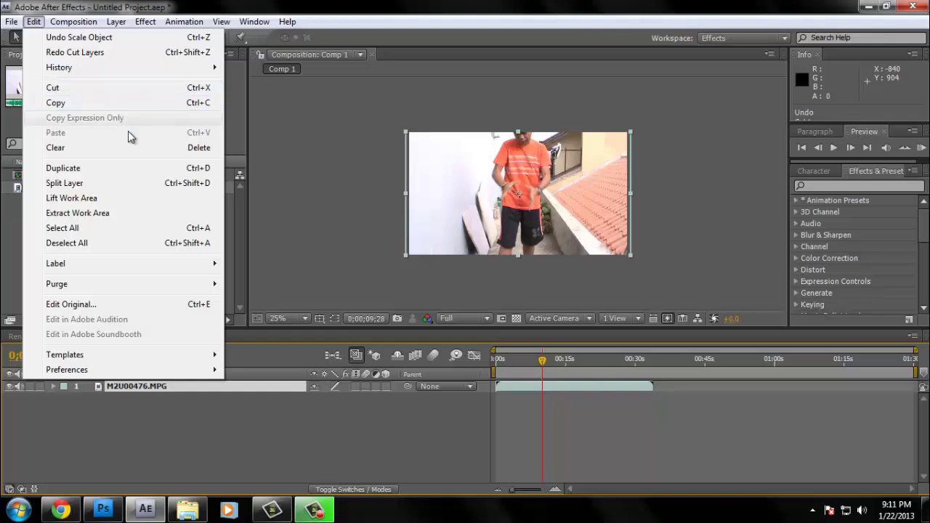
click(95, 183)
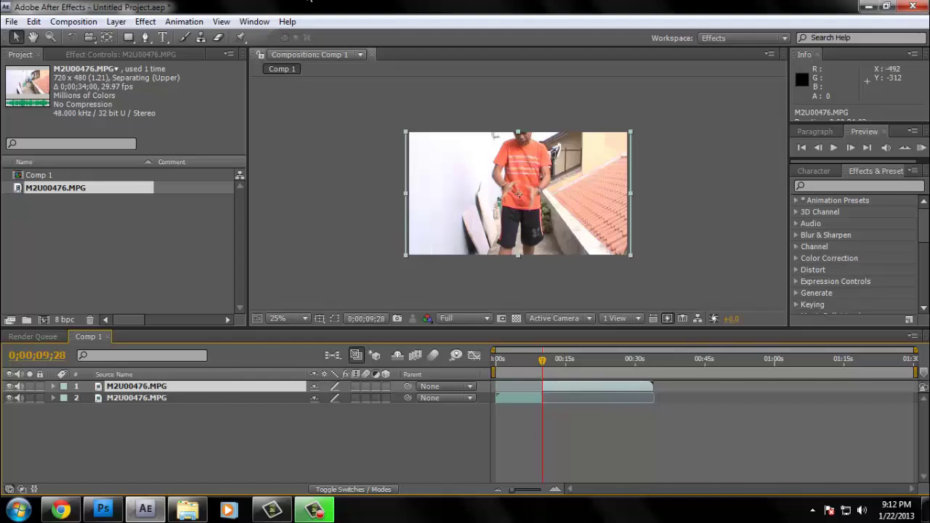
Step: Apply Effect > Generate > Advanced Lightning to the top M2U00476.MPG layer
click(146, 22)
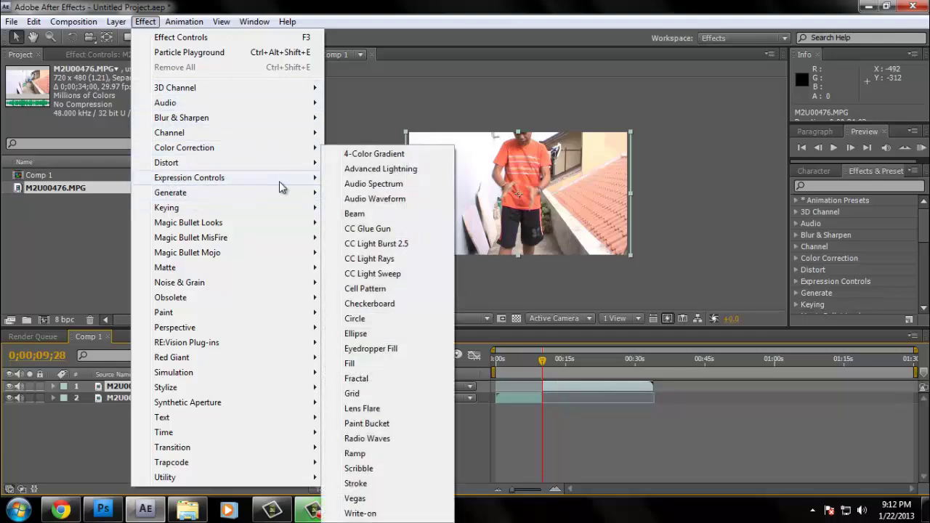
mouse_move(269, 190)
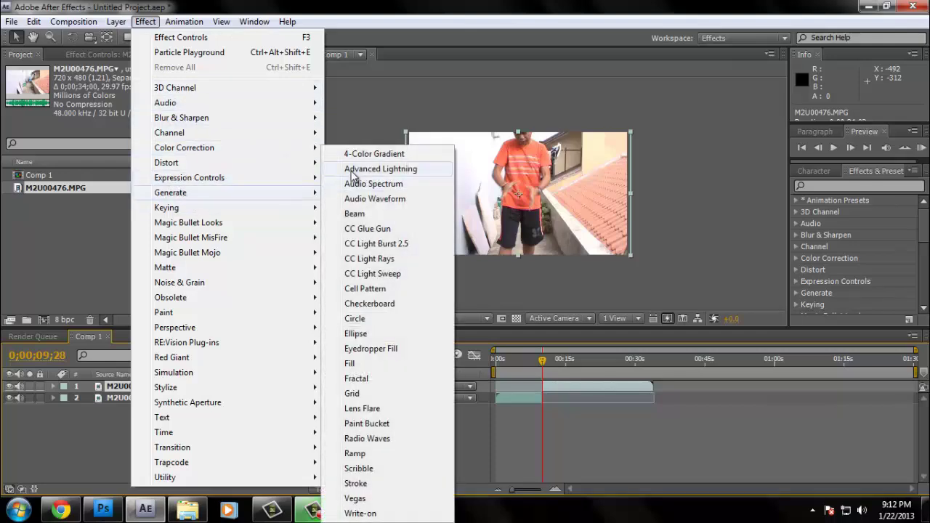
click(352, 173)
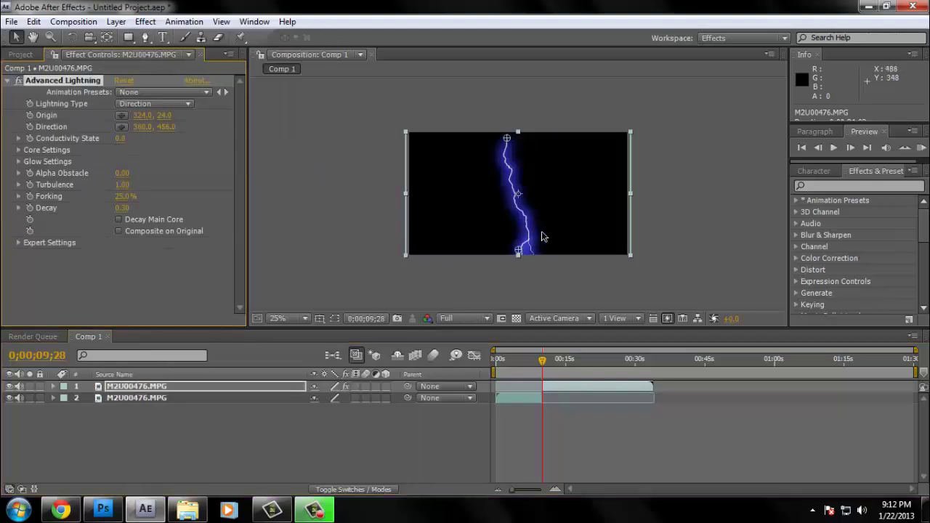
Step: Expand Core Settings (Radius 2.0, Opacity 75%) and keep the Core Color white
key(period)
key(comma)
click(19, 149)
click(122, 184)
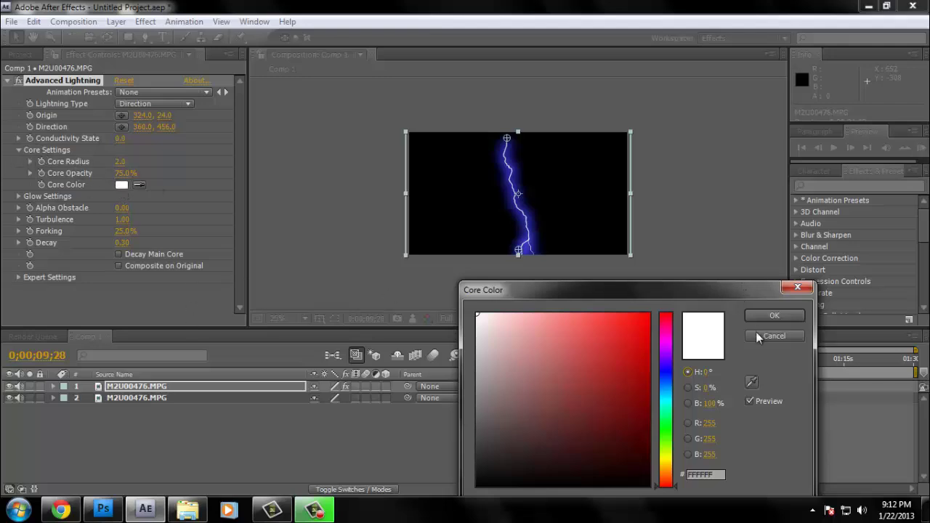
click(767, 314)
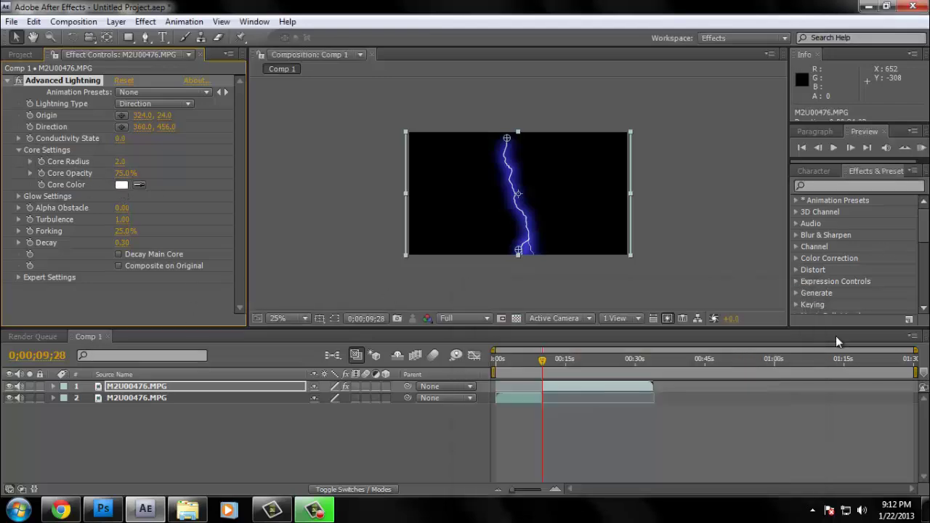
Step: Collapse Core Settings and set the Glow Color from blue to red (FF1616)
click(18, 149)
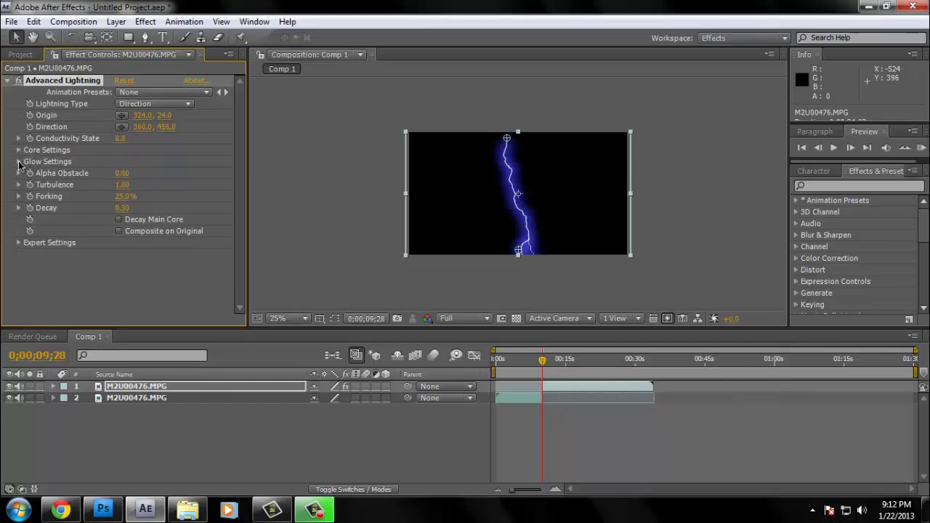
click(19, 161)
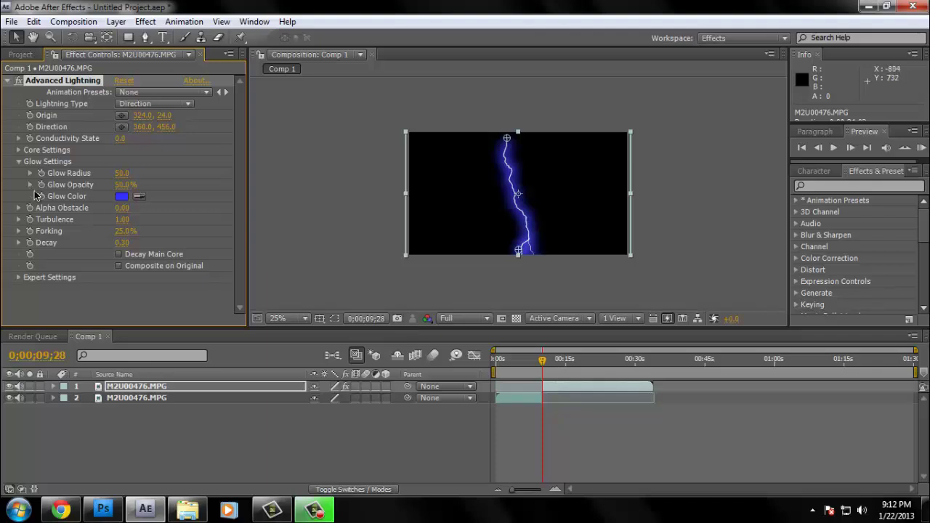
click(121, 197)
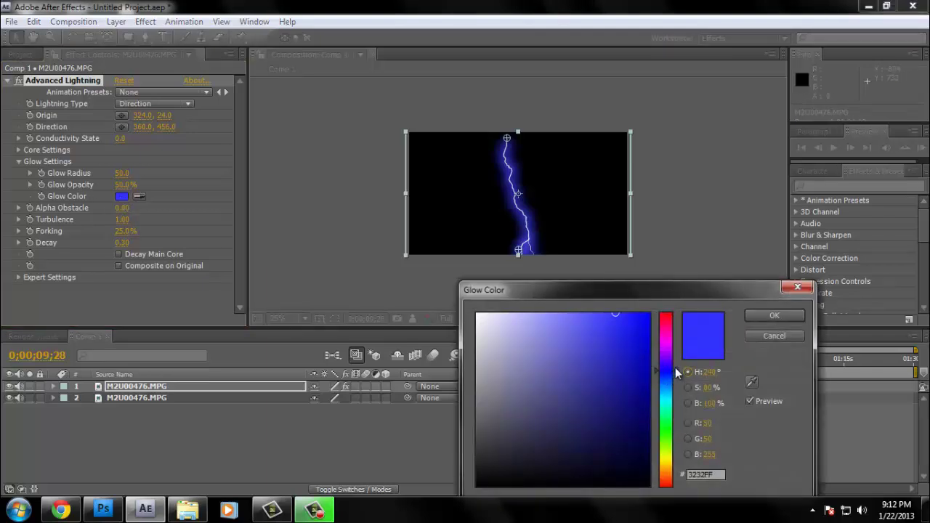
mouse_move(675, 367)
mouse_down()
mouse_move(676, 308)
mouse_move(623, 312)
mouse_move(659, 293)
mouse_move(612, 305)
mouse_move(635, 296)
mouse_up()
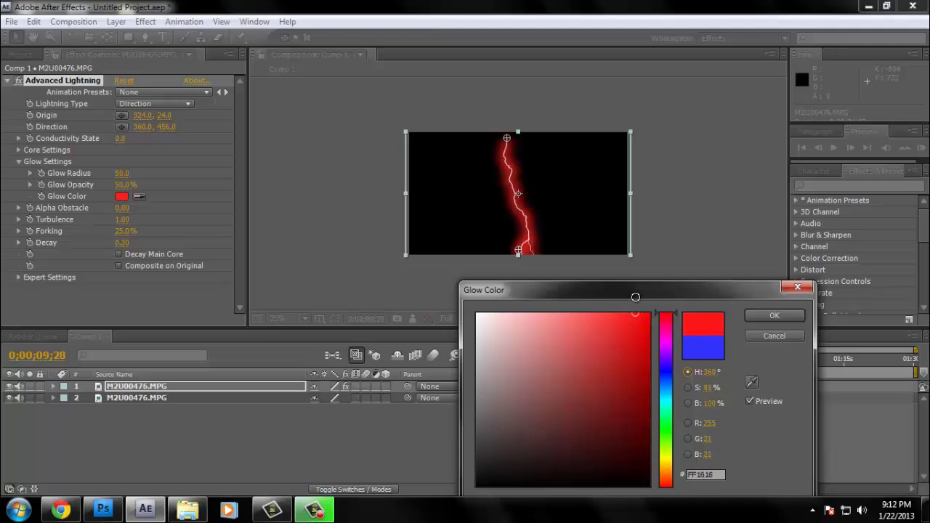
click(759, 319)
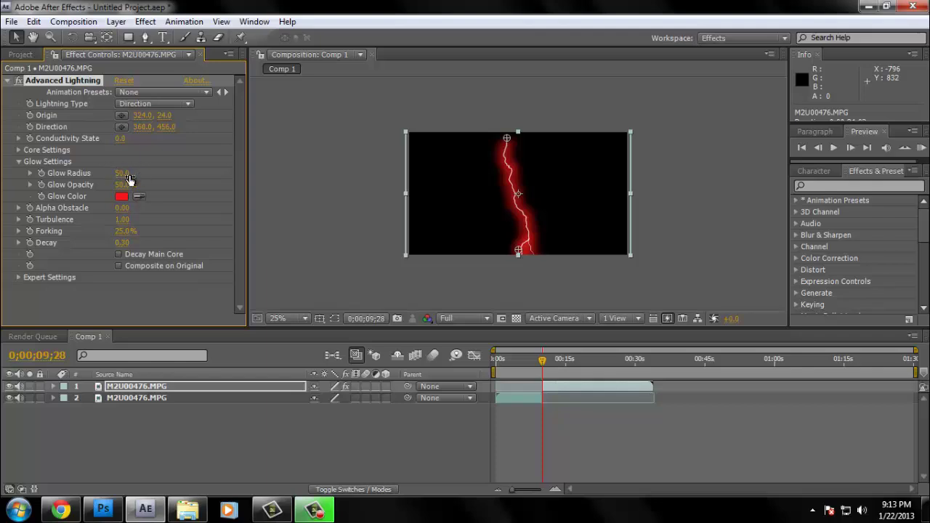
Step: Set the lightning's Glow Radius to 40.5 and Glow Opacity to 50%
mouse_move(130, 176)
mouse_down()
mouse_move(106, 174)
mouse_move(129, 173)
mouse_up()
drag(43, 173, 82, 175)
drag(26, 177, 3, 178)
drag(75, 176, 61, 176)
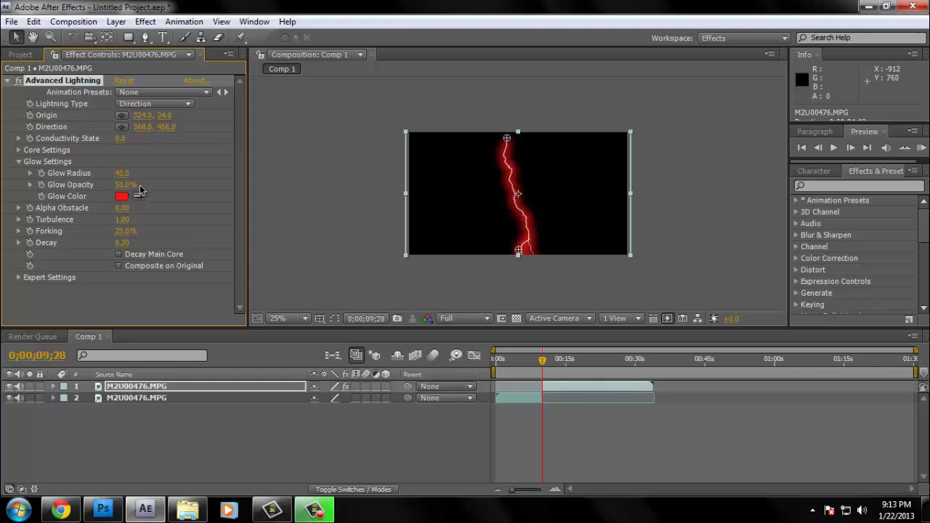
mouse_move(125, 186)
mouse_down()
mouse_move(108, 185)
mouse_move(117, 183)
mouse_up()
click(122, 185)
text(50)
click(184, 189)
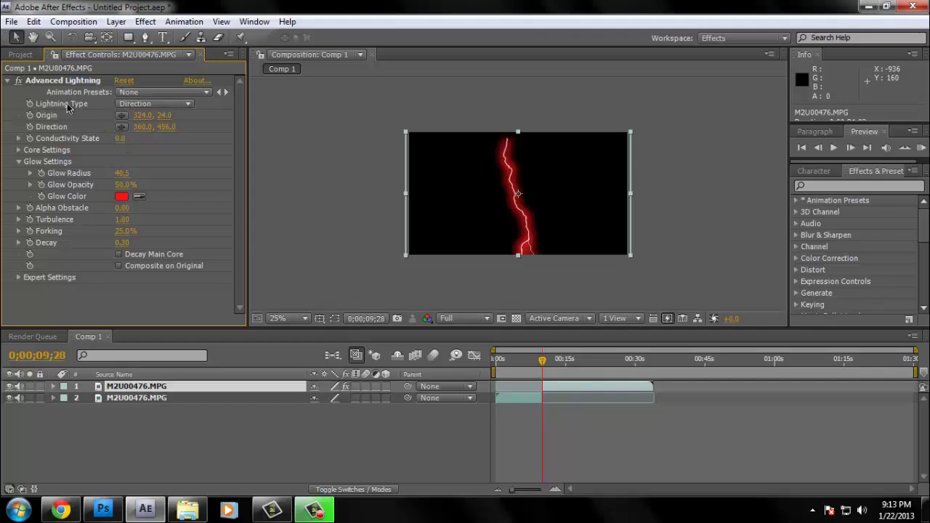
Step: Set Lightning Type to Strike and enable Composite on Original
click(187, 103)
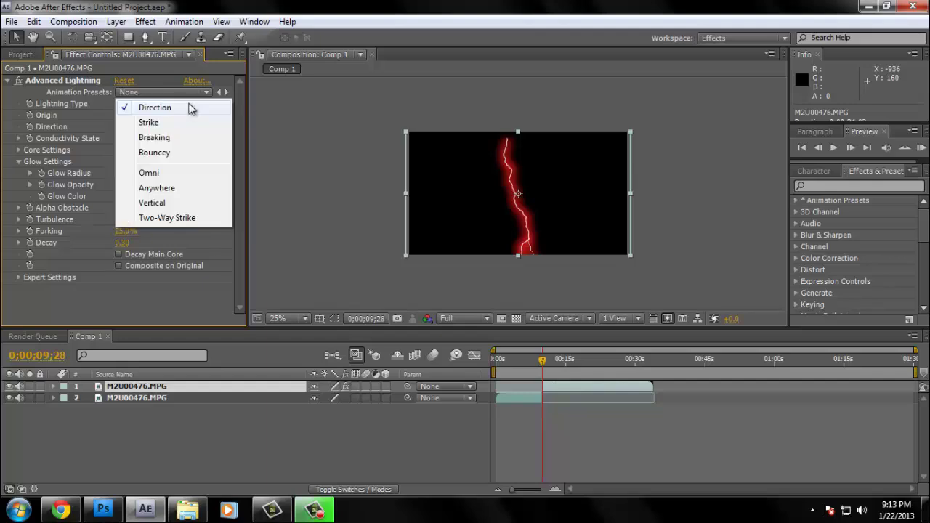
click(133, 122)
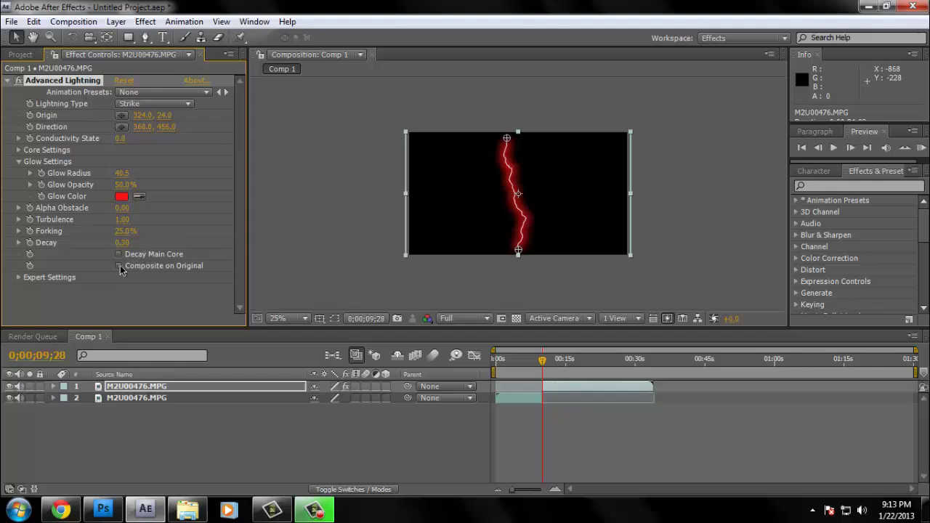
click(119, 266)
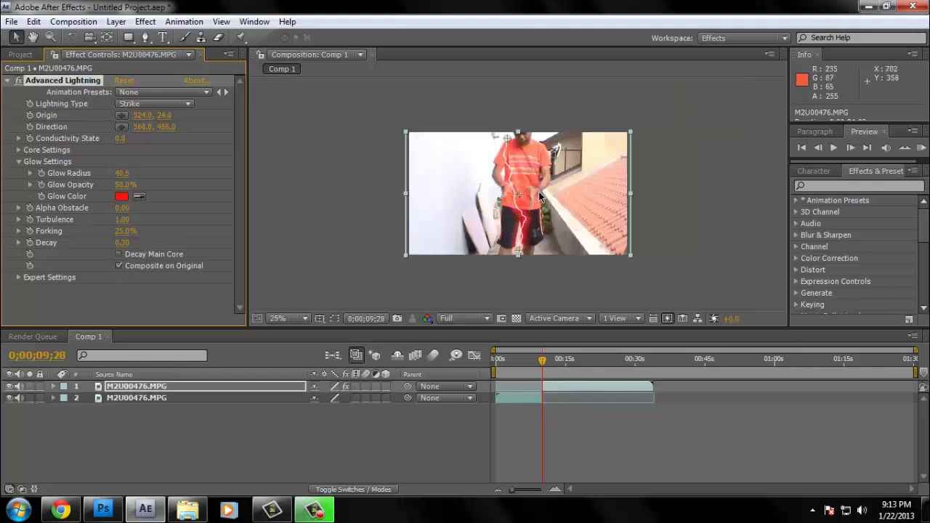
Step: Zoom the viewer and move the lightning's origin down to the person's chest
scroll(539, 196, up, 2)
scroll(524, 183, down, 4)
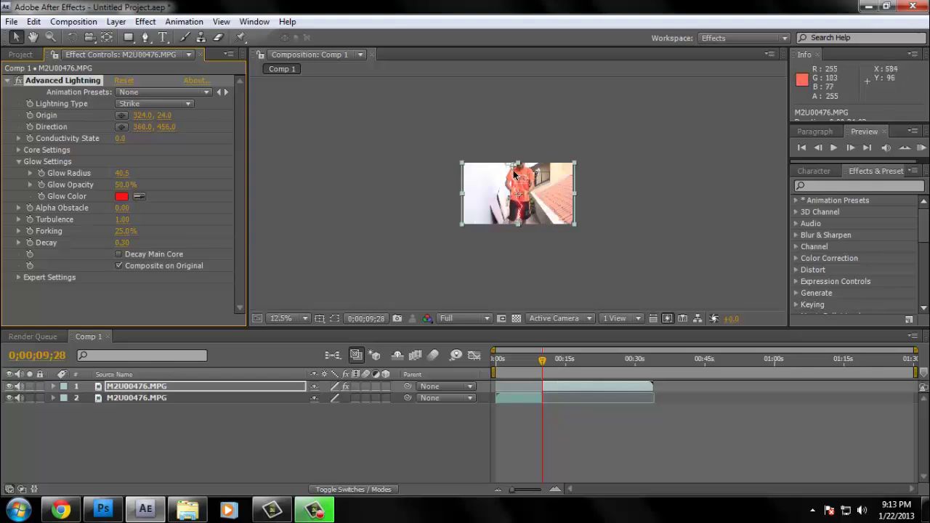
scroll(514, 174, up, 4)
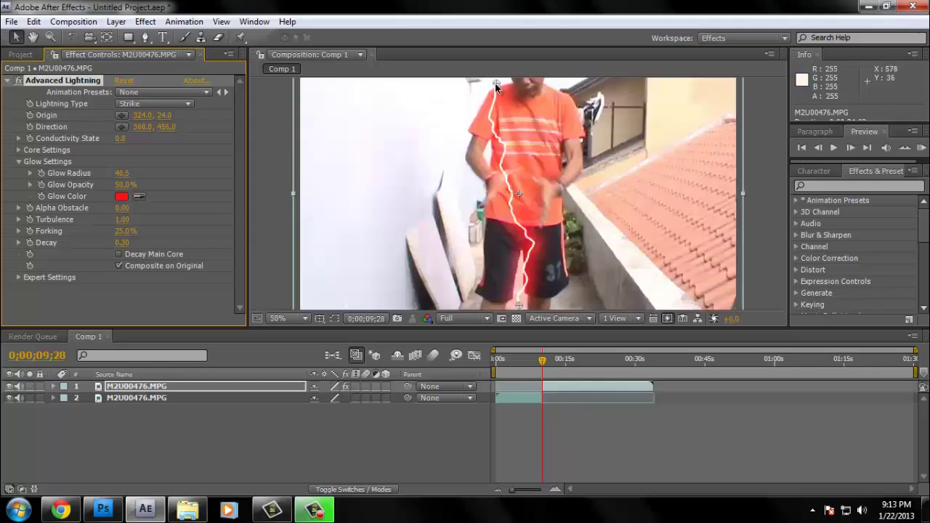
drag(495, 83, 508, 192)
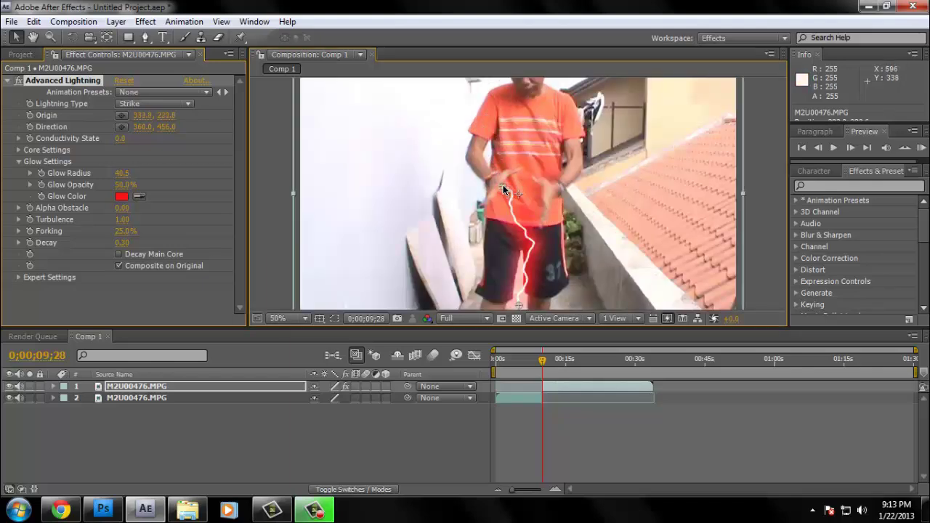
Step: Aim the lightning Direction at the other hand (397.1, 249.8), then restore the viewer zoom
scroll(534, 287, down, 2)
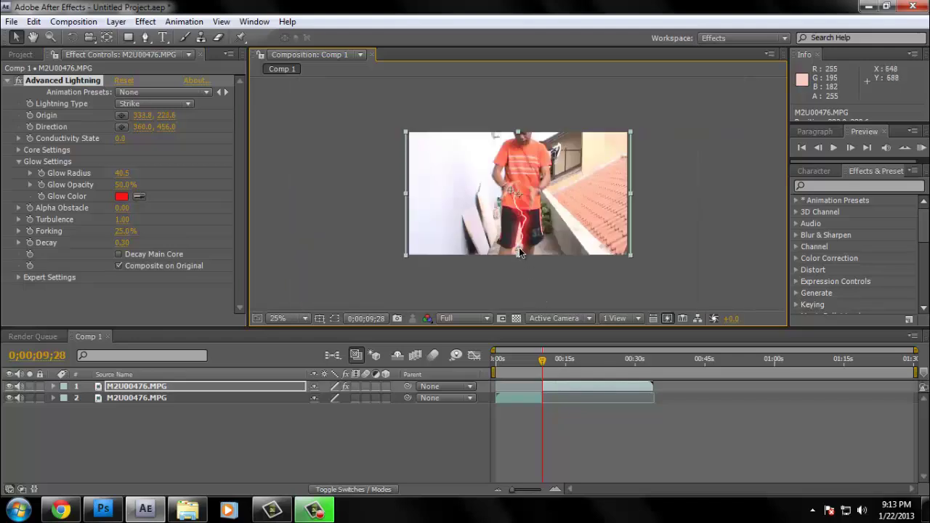
drag(533, 203, 529, 199)
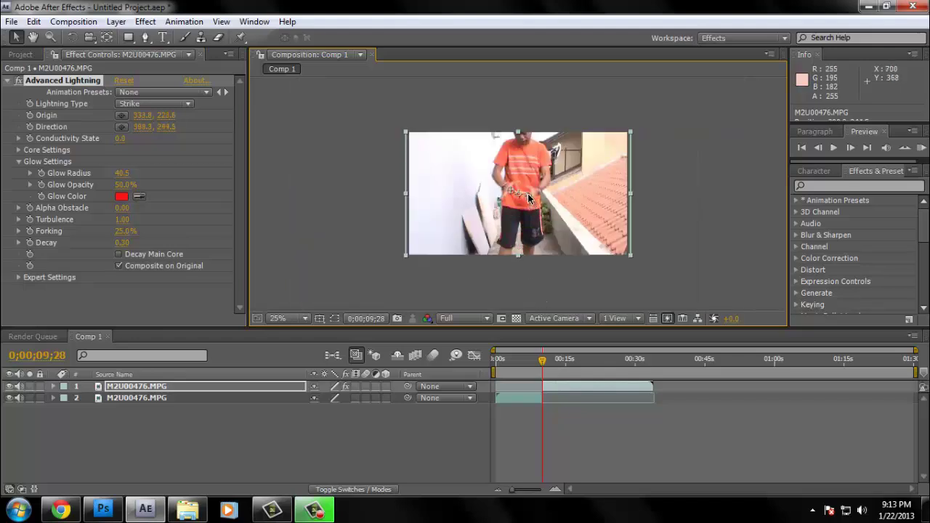
scroll(532, 200, up, 4)
scroll(346, 193, down, 2)
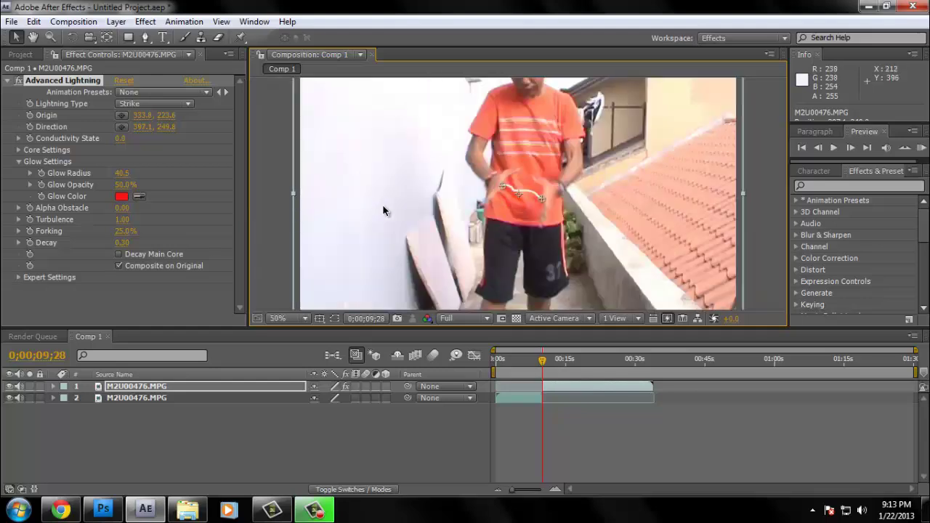
scroll(490, 232, down, 2)
scroll(521, 228, up, 2)
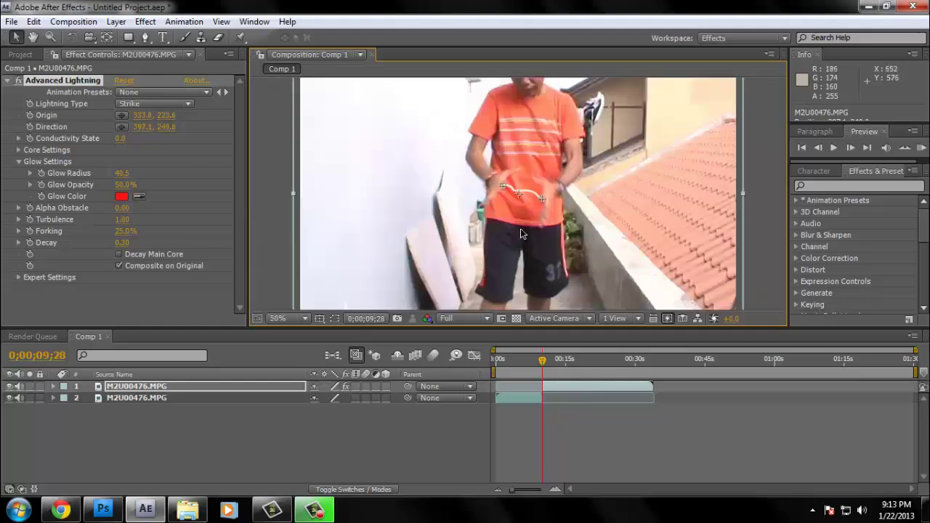
Step: Preview the lightning, then place its end point on the right hand
click(49, 119)
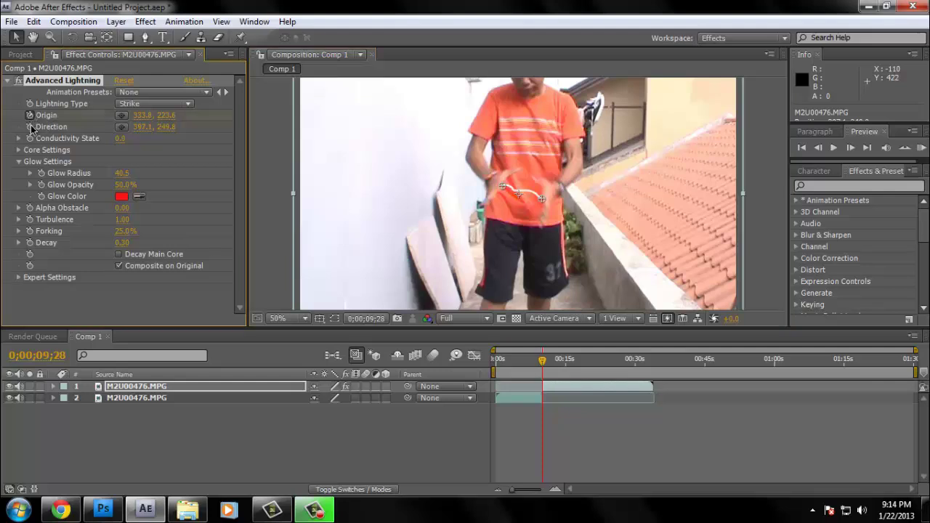
click(848, 149)
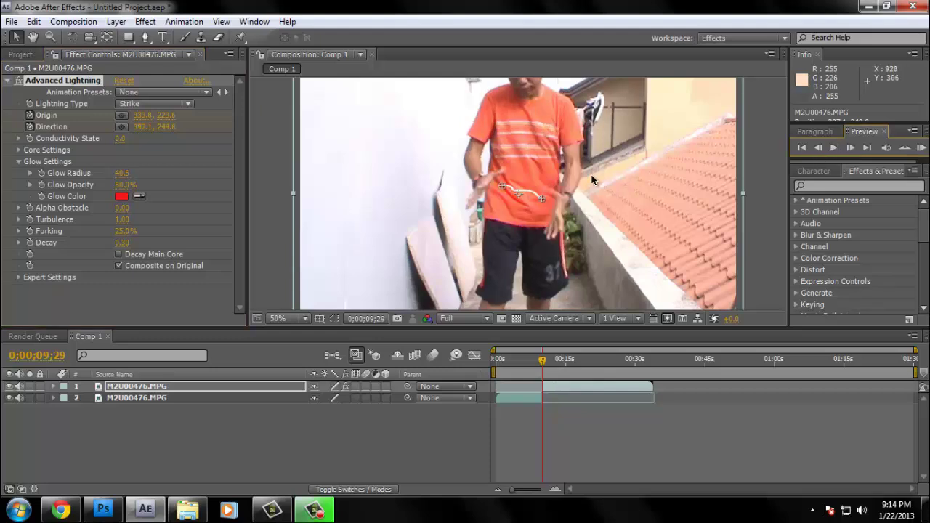
click(489, 188)
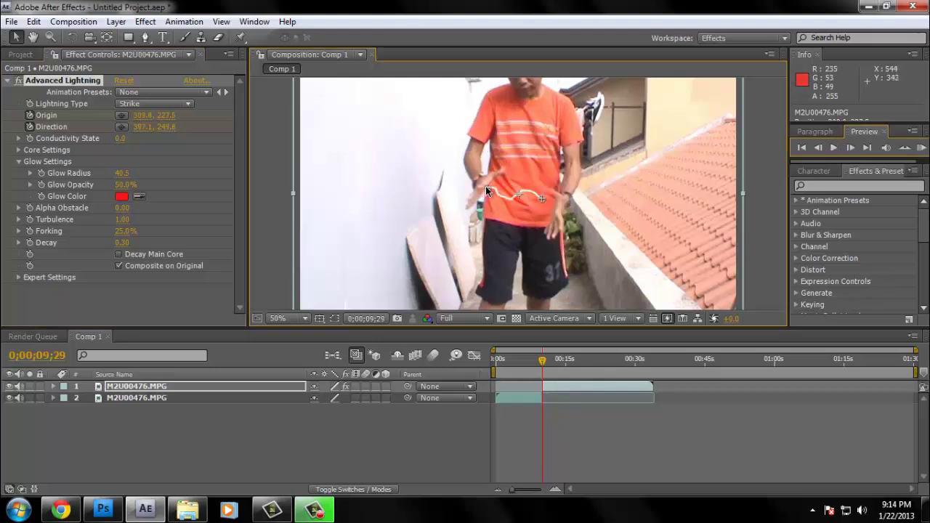
drag(546, 198, 554, 209)
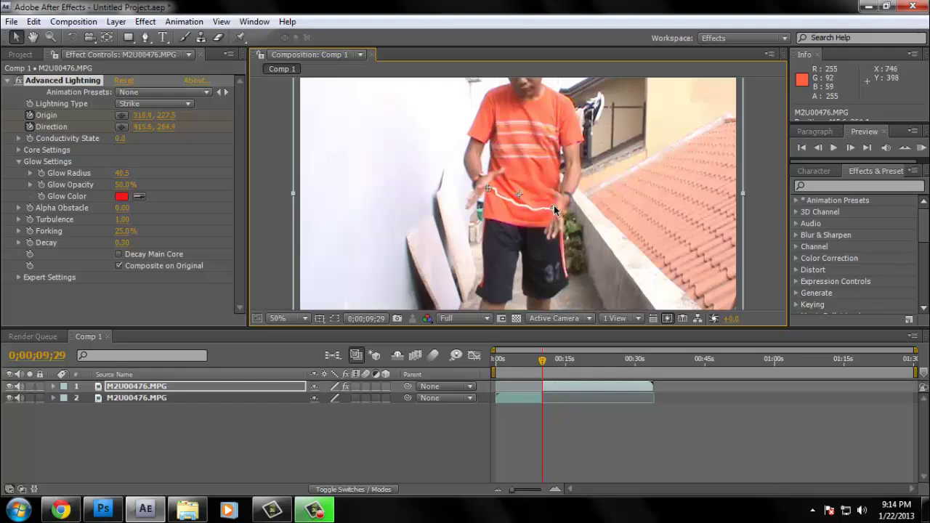
Step: Over the next four frames, keyframe the Origin on the left hand and Direction on the right
click(852, 147)
click(852, 147)
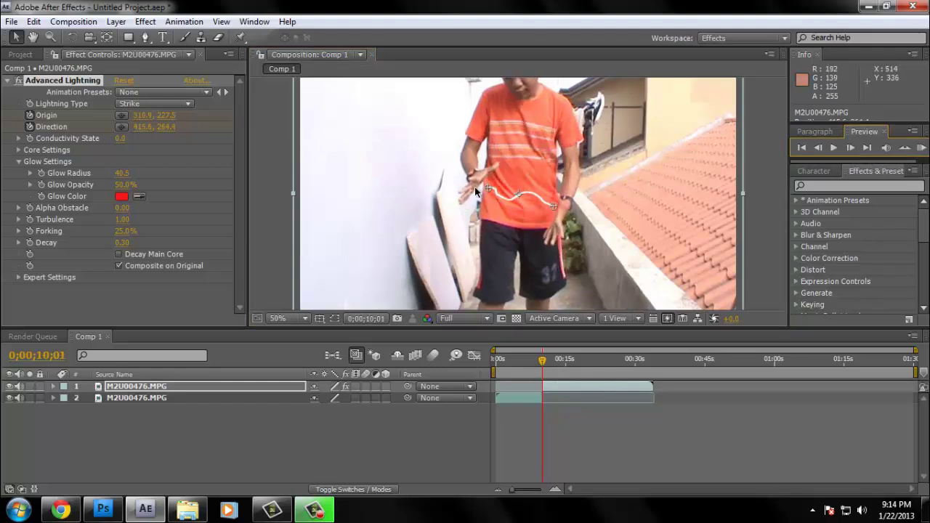
drag(486, 188, 481, 178)
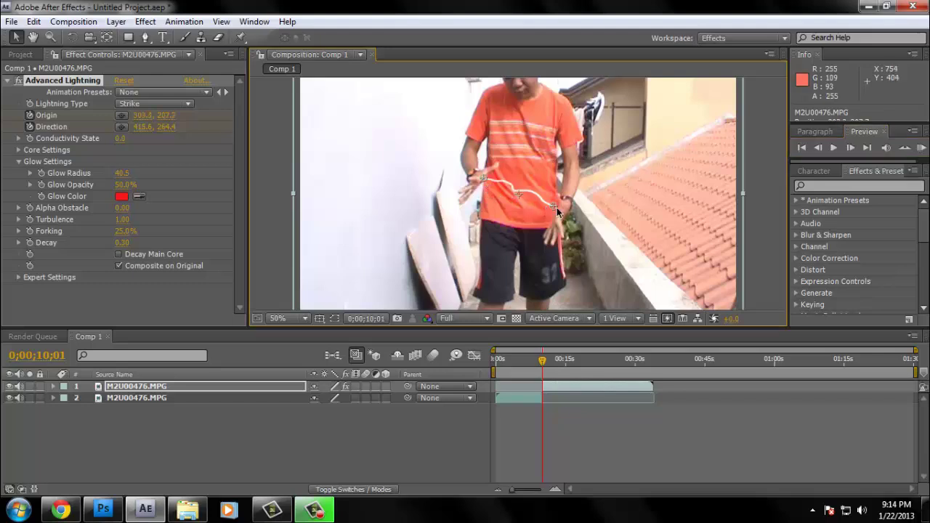
drag(553, 207, 554, 218)
click(852, 149)
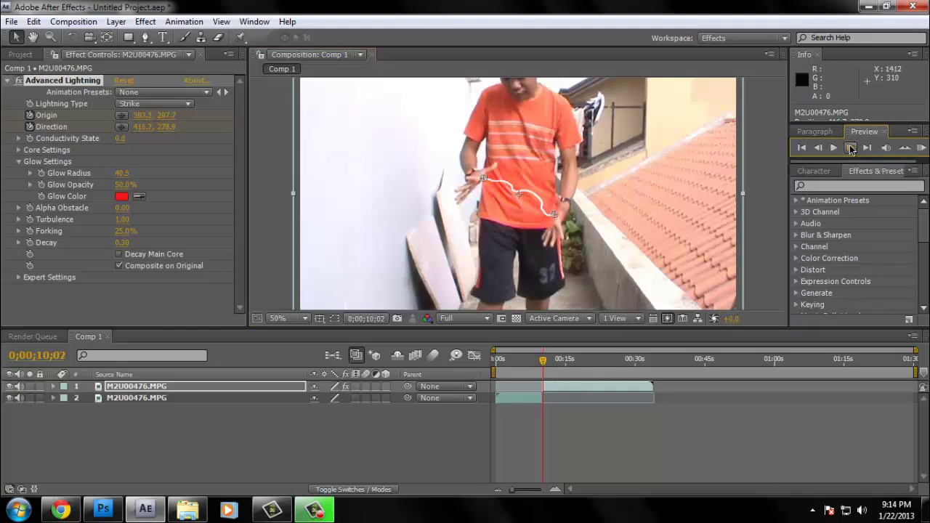
click(851, 148)
drag(487, 183, 476, 183)
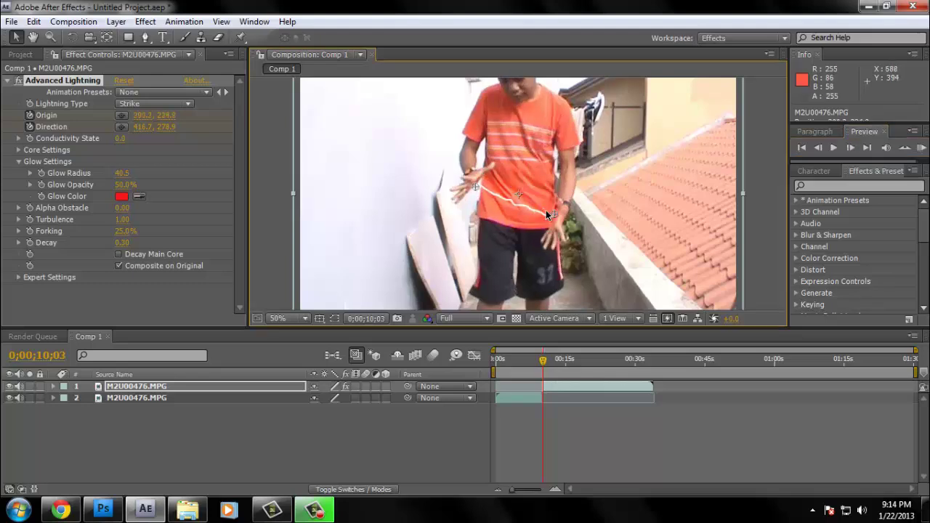
drag(552, 214, 552, 215)
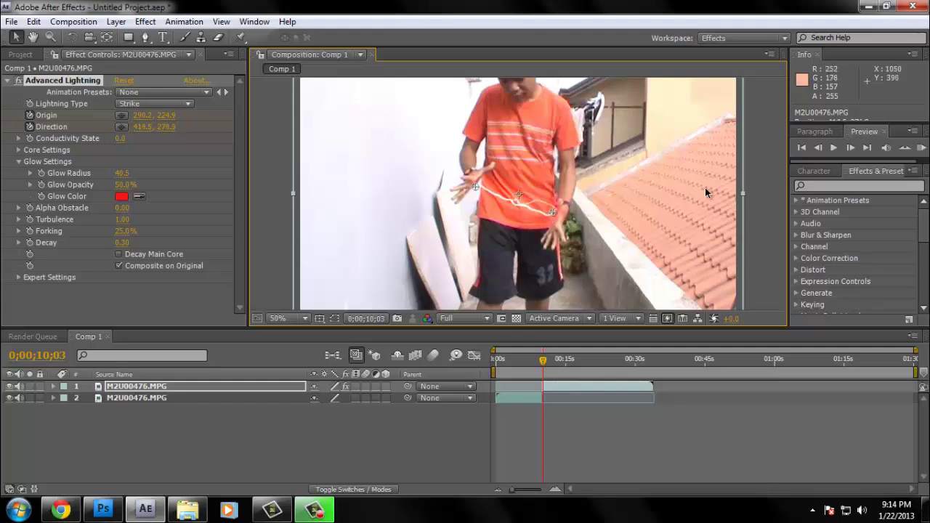
Step: Four frames later, realign the bolt's start with the left hand and end with the right
click(852, 148)
click(851, 148)
click(851, 147)
click(852, 148)
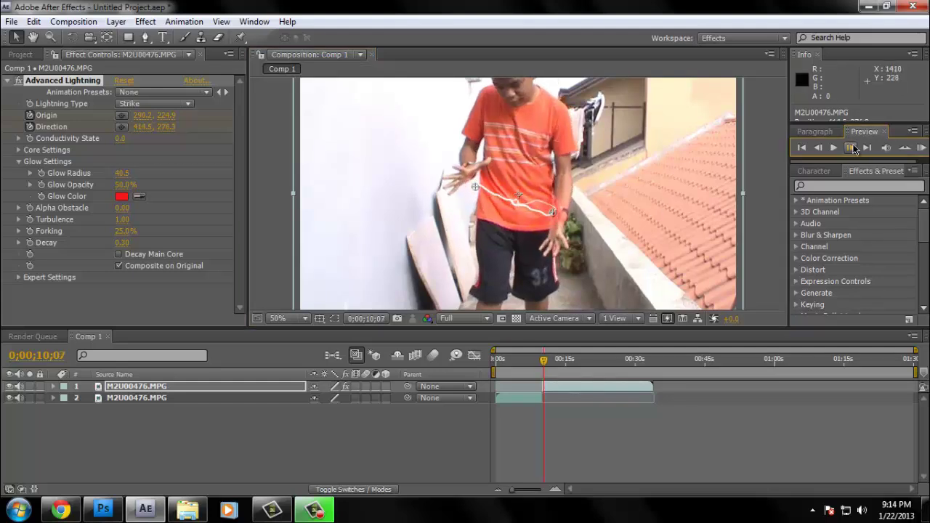
click(851, 147)
drag(477, 190, 474, 183)
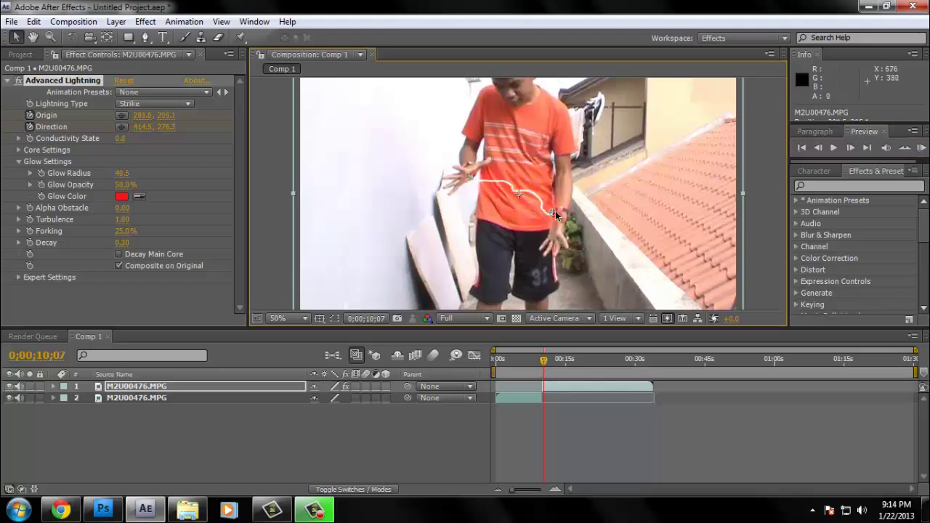
drag(553, 211, 553, 230)
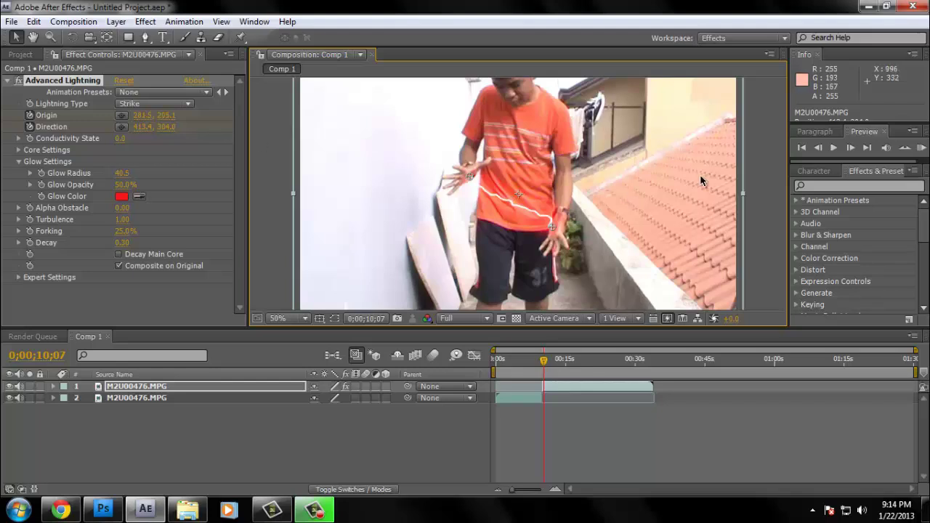
Step: Raise Conductivity State to 8.7 and keep the end point on the right hand three frames on
click(30, 139)
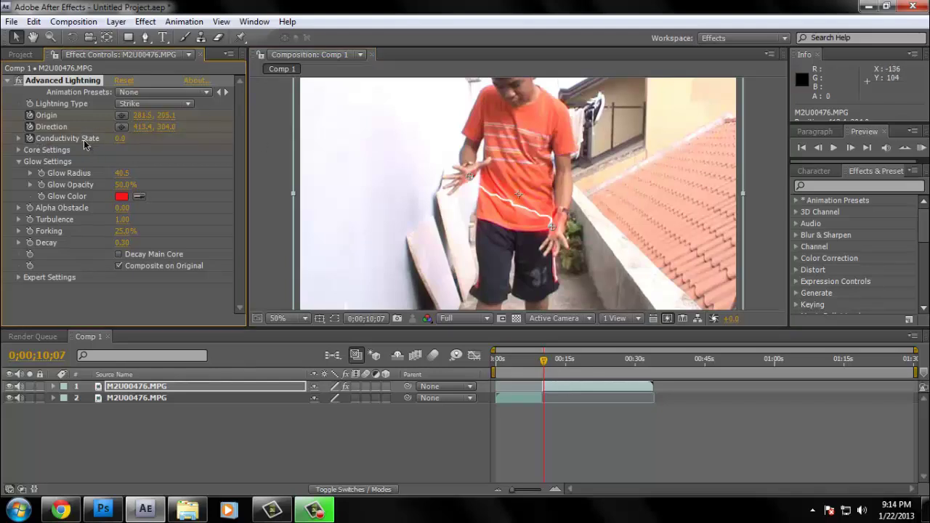
drag(119, 138, 169, 142)
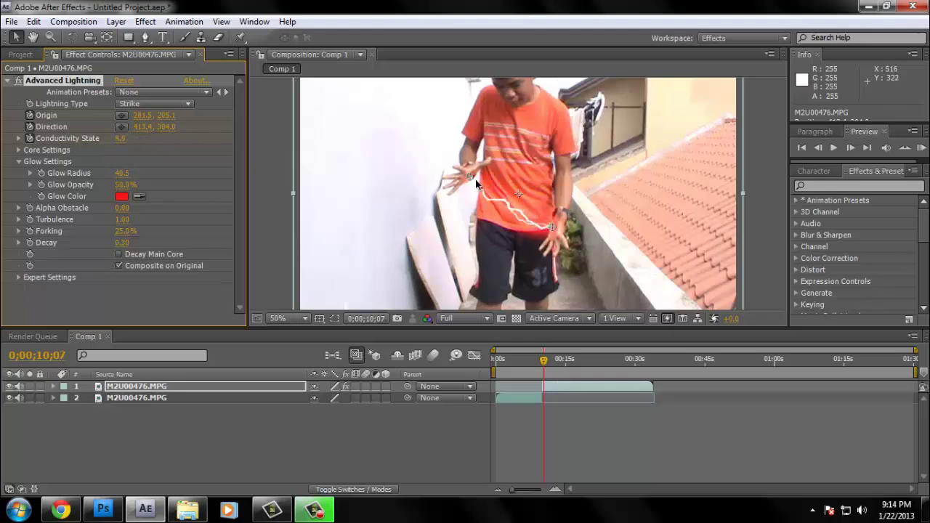
click(850, 147)
click(850, 147)
click(850, 148)
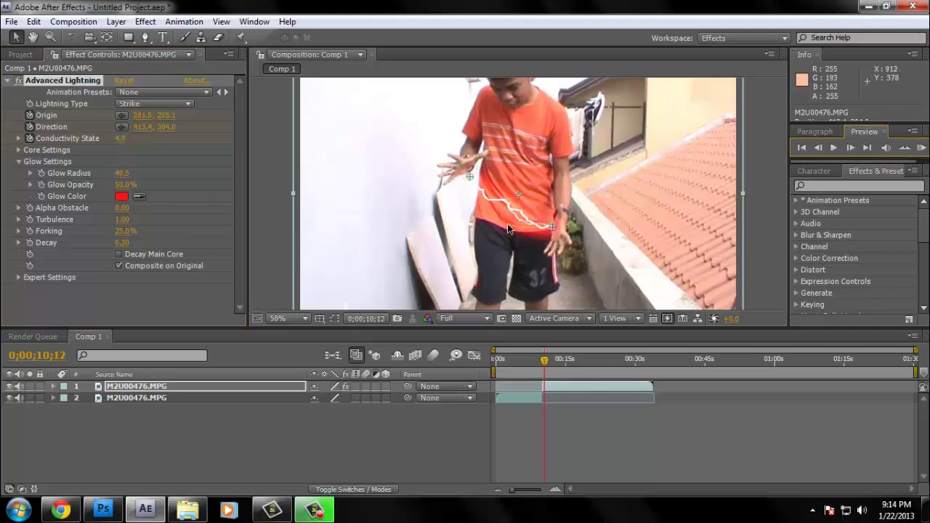
drag(558, 230, 558, 228)
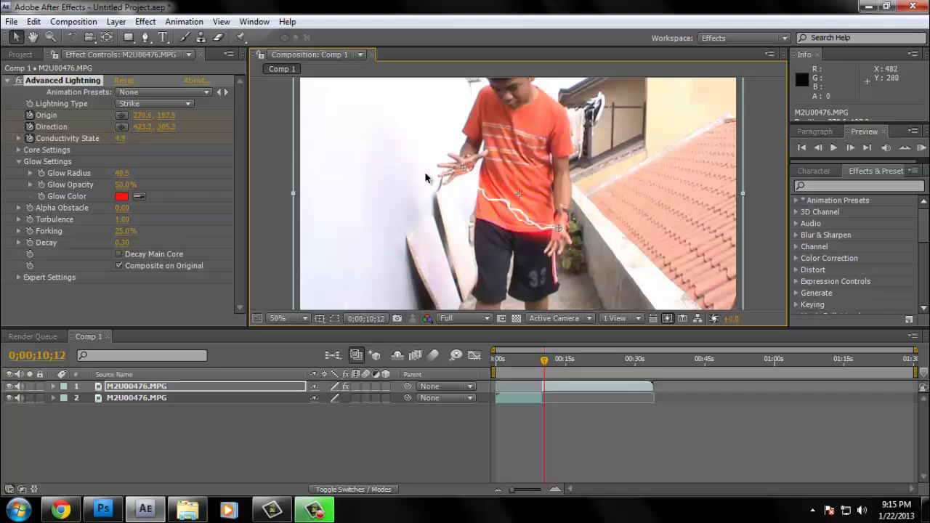
drag(129, 139, 148, 141)
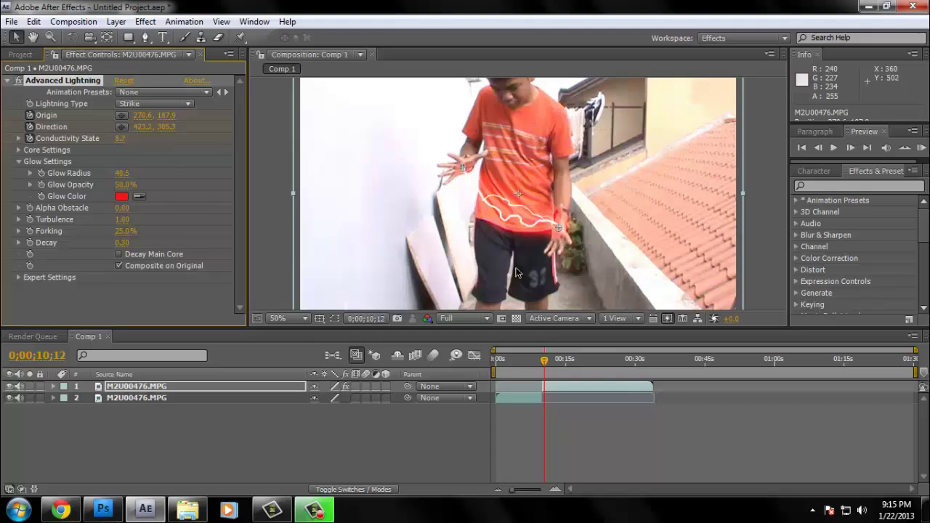
Step: Preview, then keep both bolt ends on the moving hands across the remaining frames
click(851, 149)
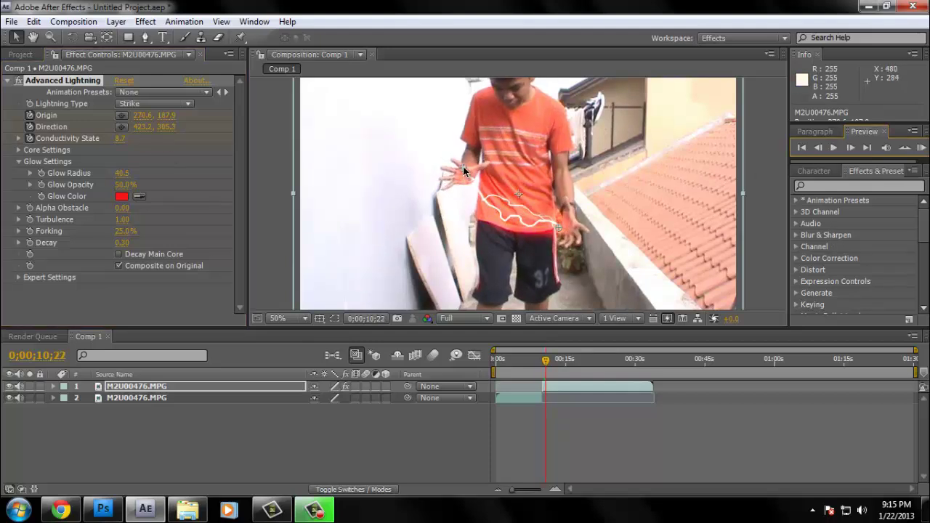
drag(463, 166, 465, 175)
drag(558, 226, 569, 222)
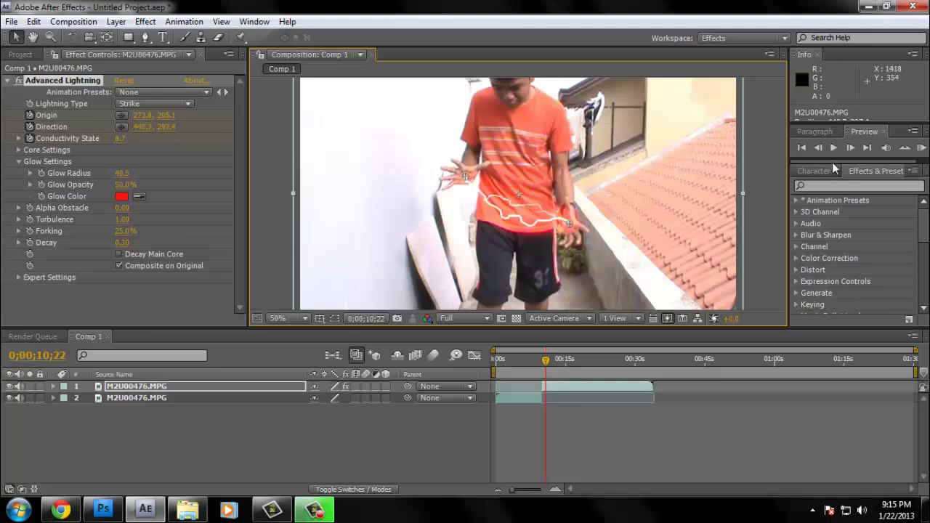
click(850, 147)
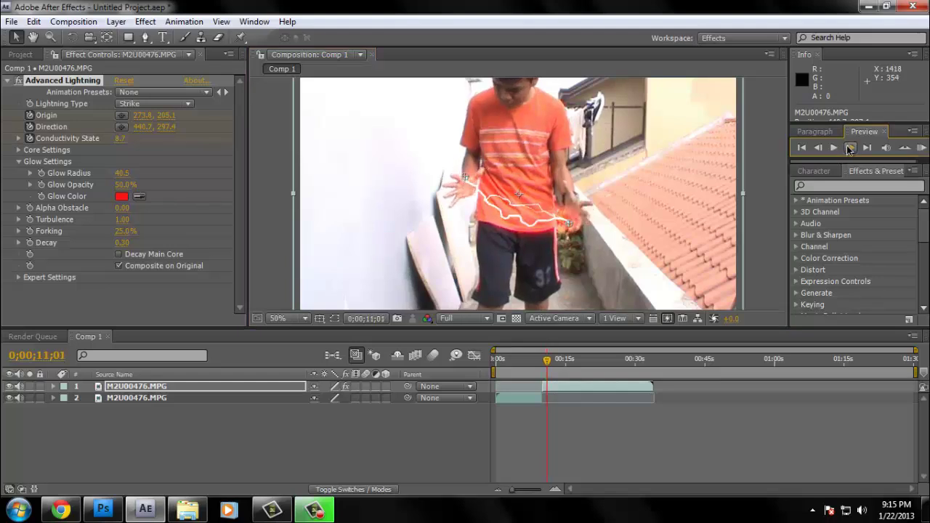
drag(464, 176, 463, 192)
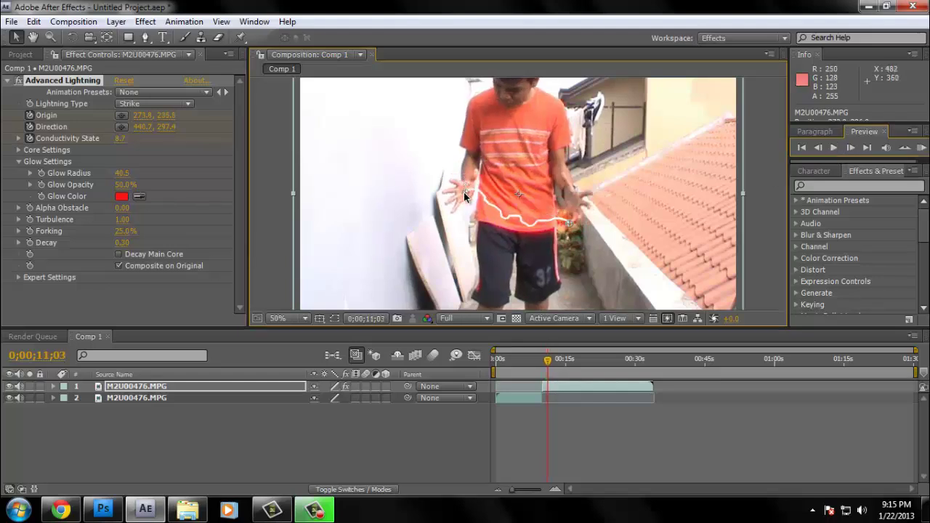
drag(569, 221, 571, 202)
click(855, 146)
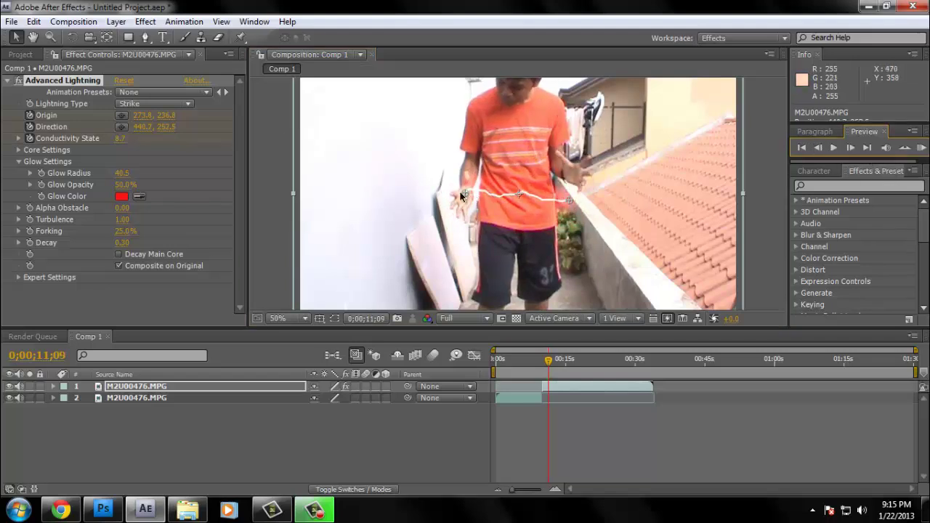
drag(465, 193, 470, 196)
drag(568, 201, 569, 171)
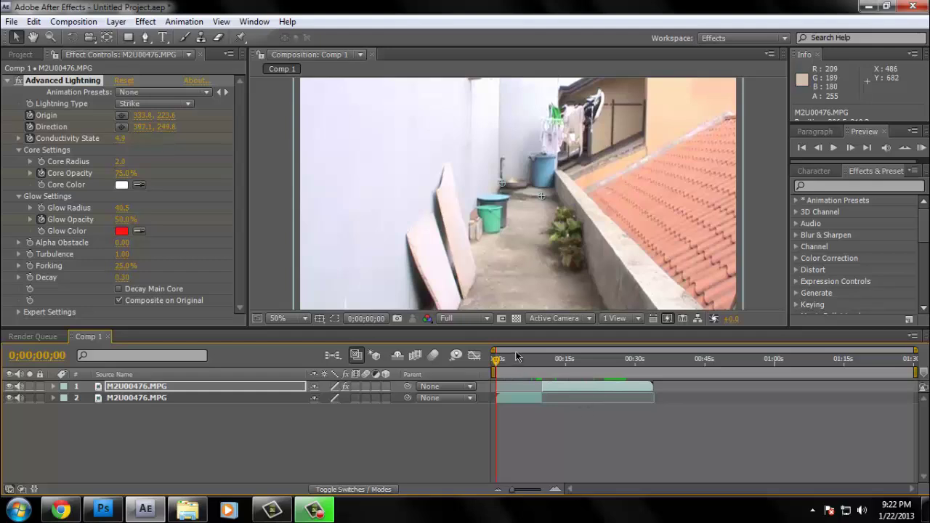
key(comma)
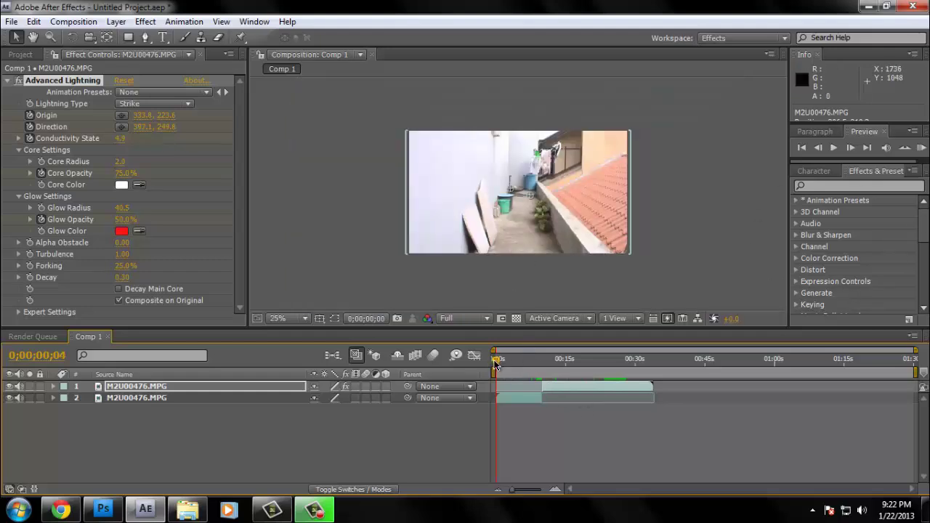
drag(495, 361, 559, 379)
key(period)
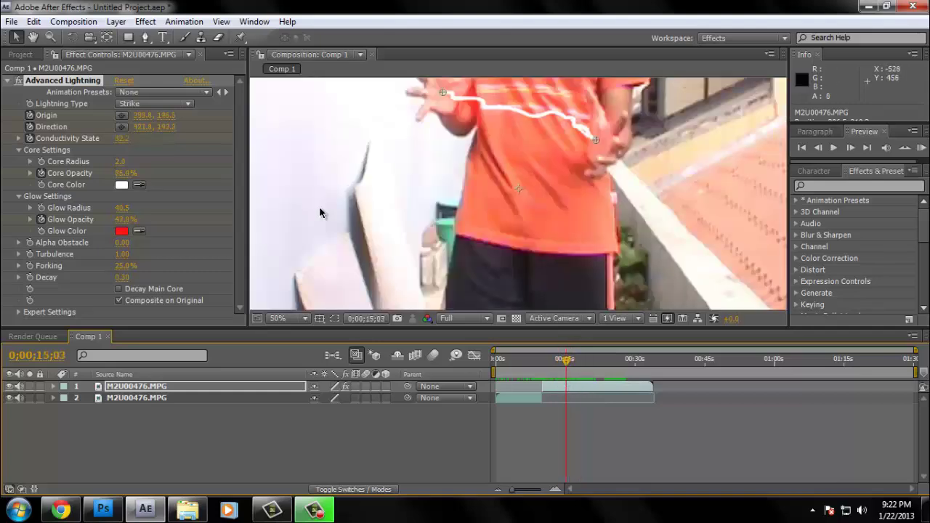
key(comma)
key(comma)
key(period)
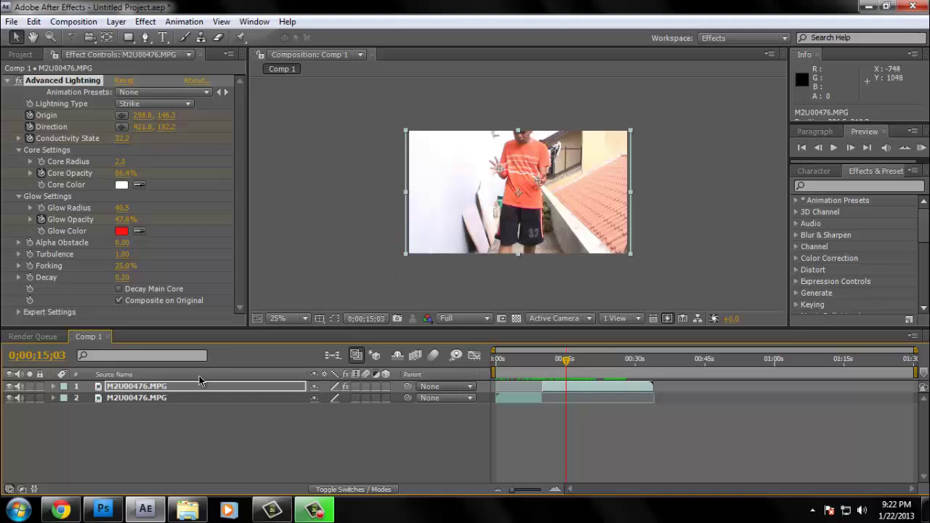
Step: Select both M2U00476.MPG layers and pre-compose them into 'Lightning', moving all attributes
click(158, 387)
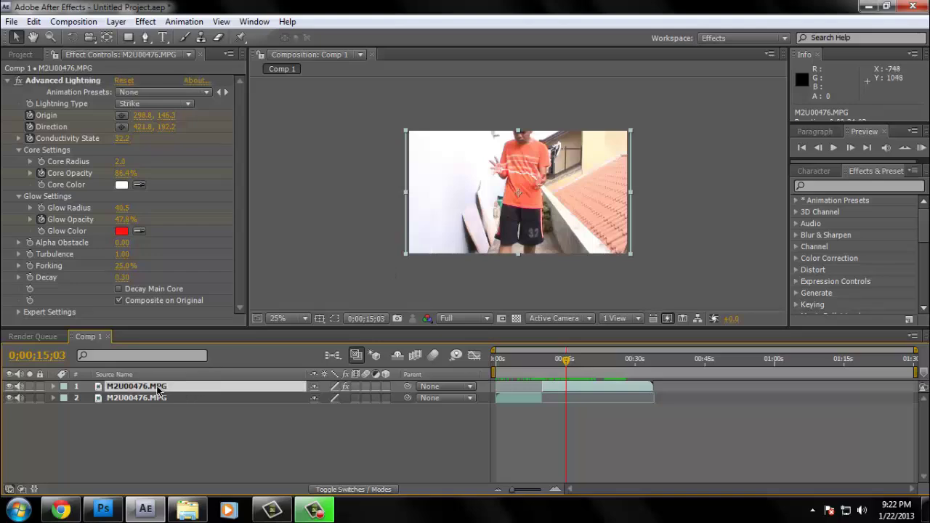
shift+click(136, 397)
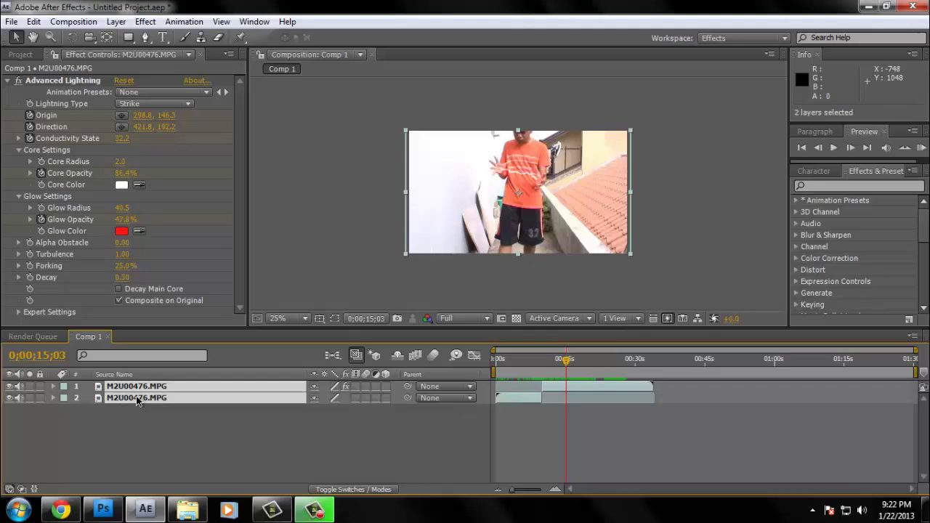
click(58, 24)
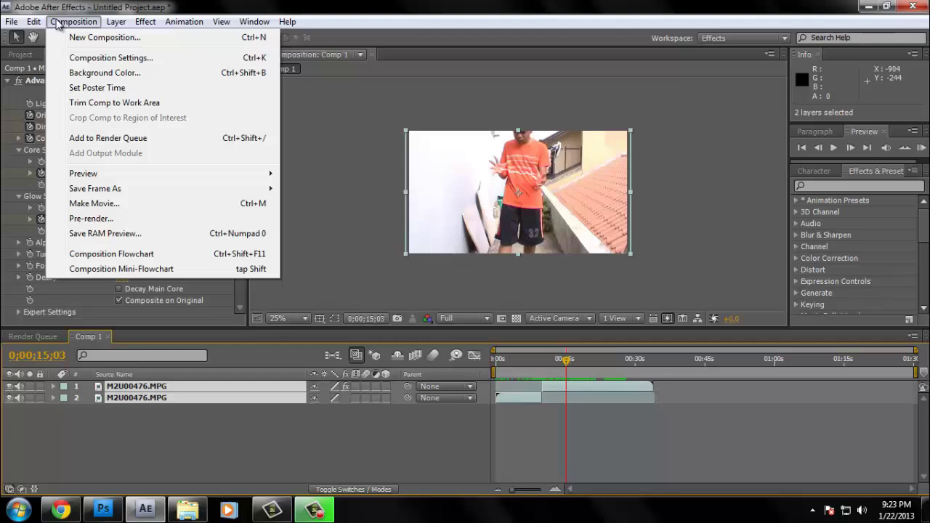
click(116, 21)
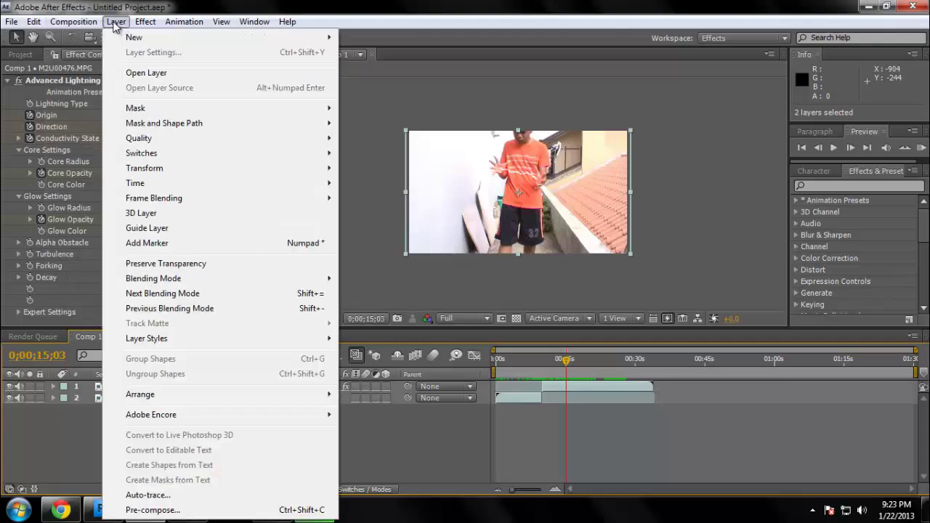
click(115, 23)
click(115, 23)
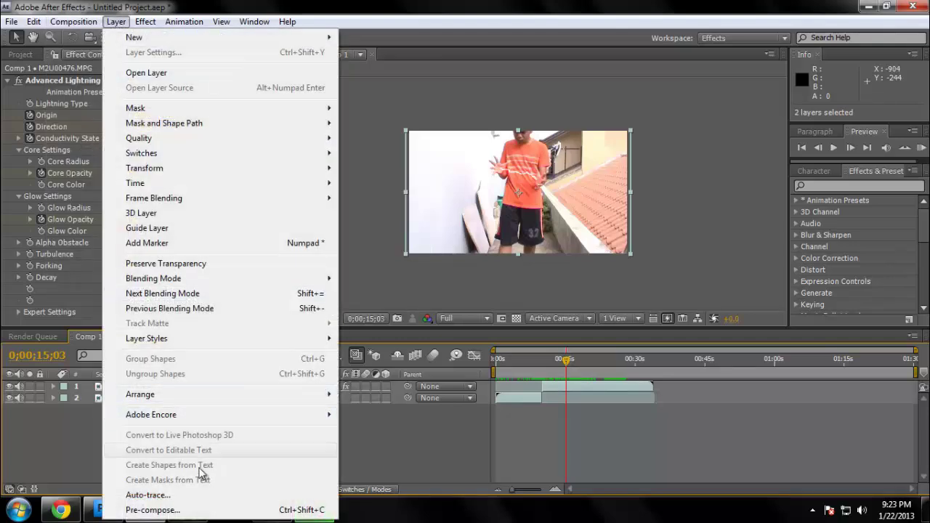
click(179, 512)
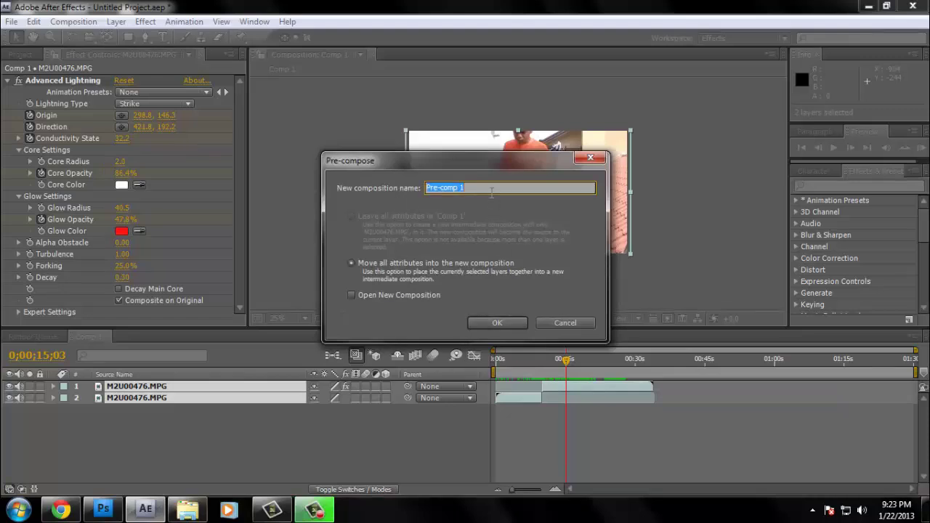
text(Lightning)
click(491, 321)
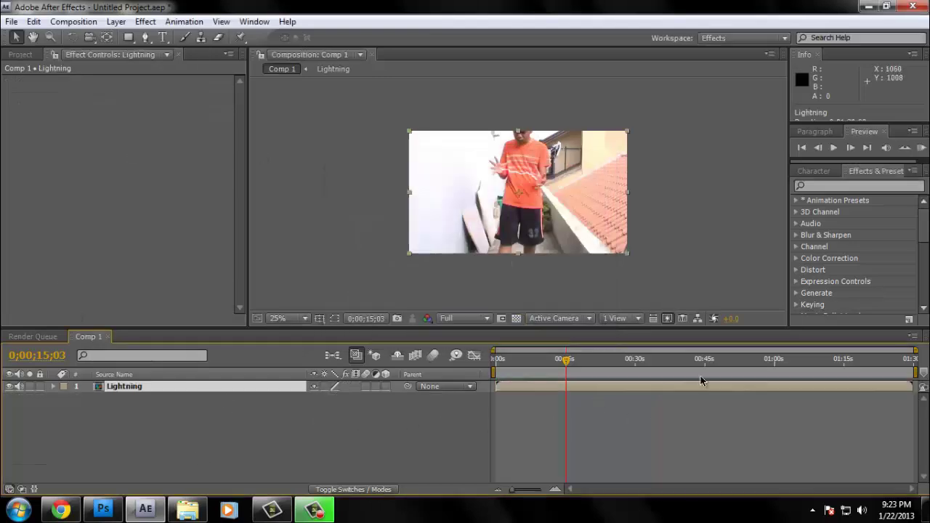
Step: Drag MisFire Vignette and Magic Bullet Mojo from Effects & Presets onto the Lightning layer
drag(921, 224, 888, 251)
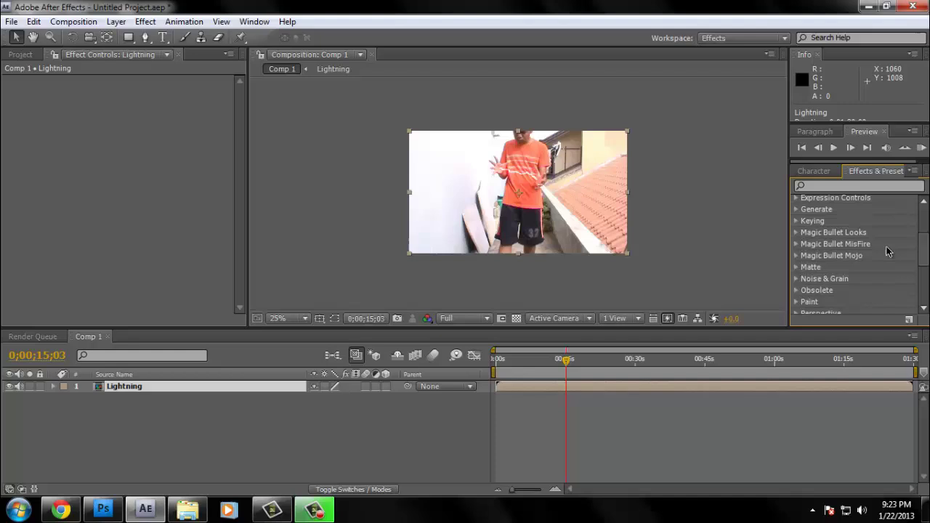
click(796, 244)
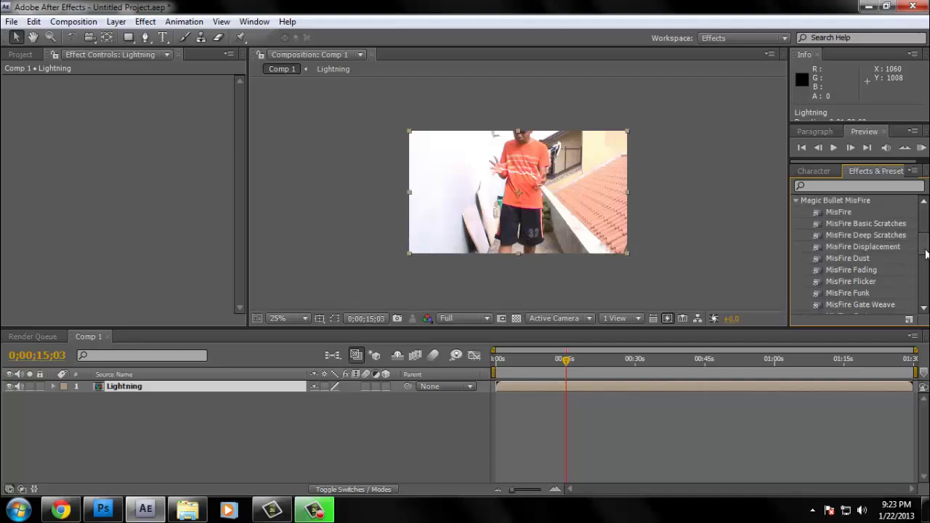
drag(926, 253, 926, 270)
click(858, 259)
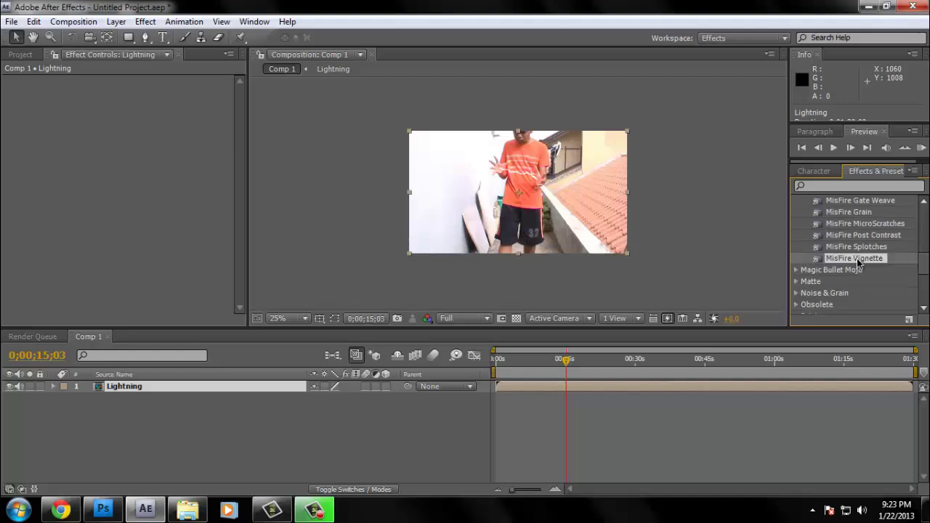
drag(858, 259, 605, 205)
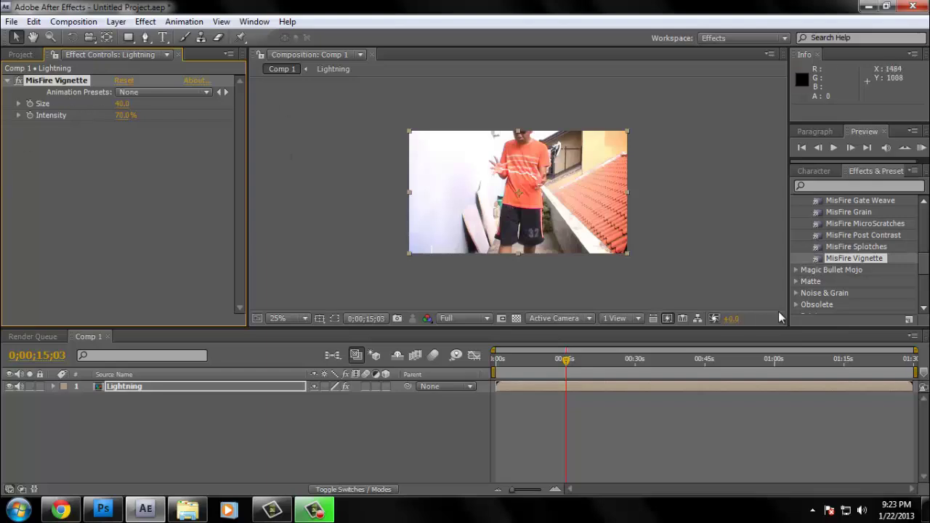
click(796, 271)
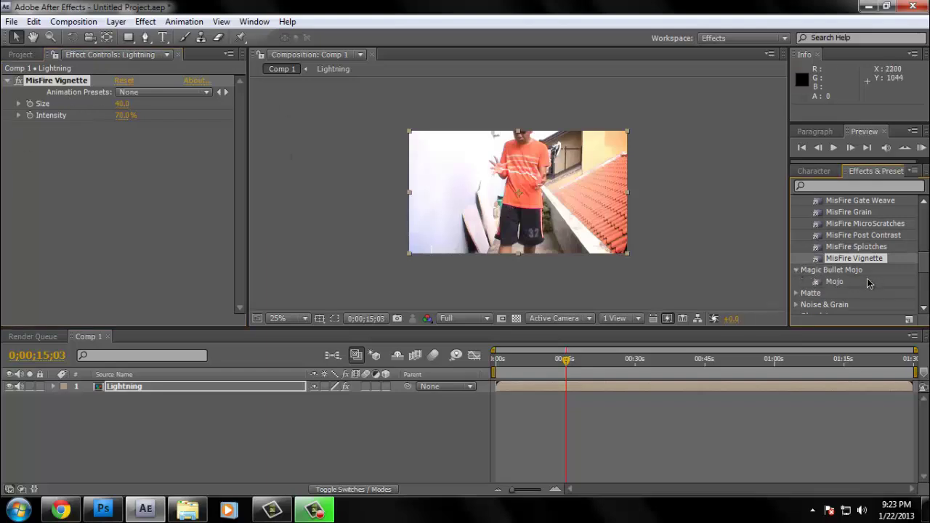
drag(843, 283, 571, 193)
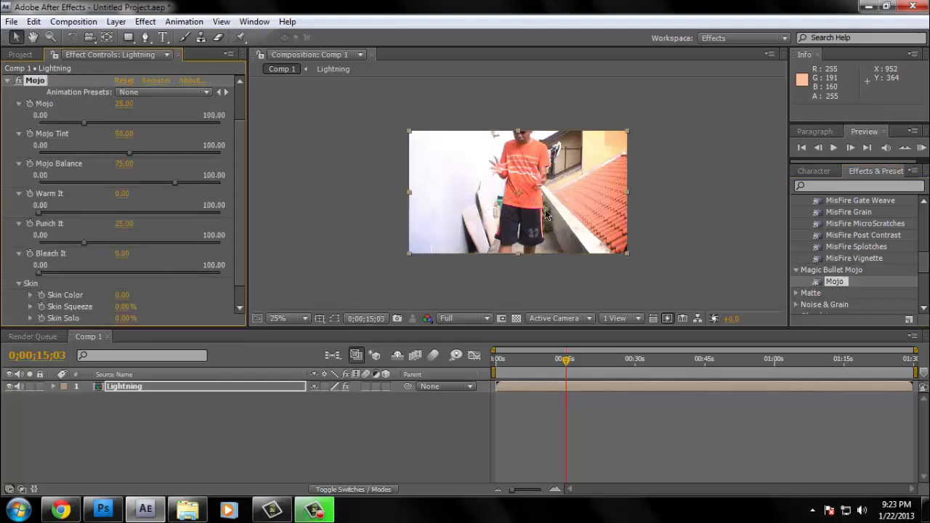
Step: Set Mojo 87.64, Tint 76.78, Warm It 37.45, Punch It 30.71; end the work area near 18 seconds
scroll(548, 217, up, 4)
scroll(548, 217, down, 4)
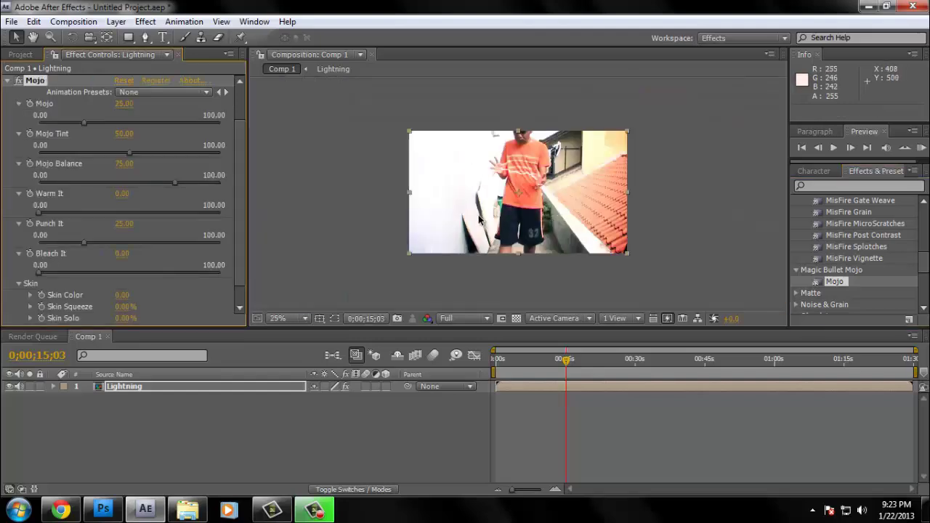
drag(567, 370, 523, 371)
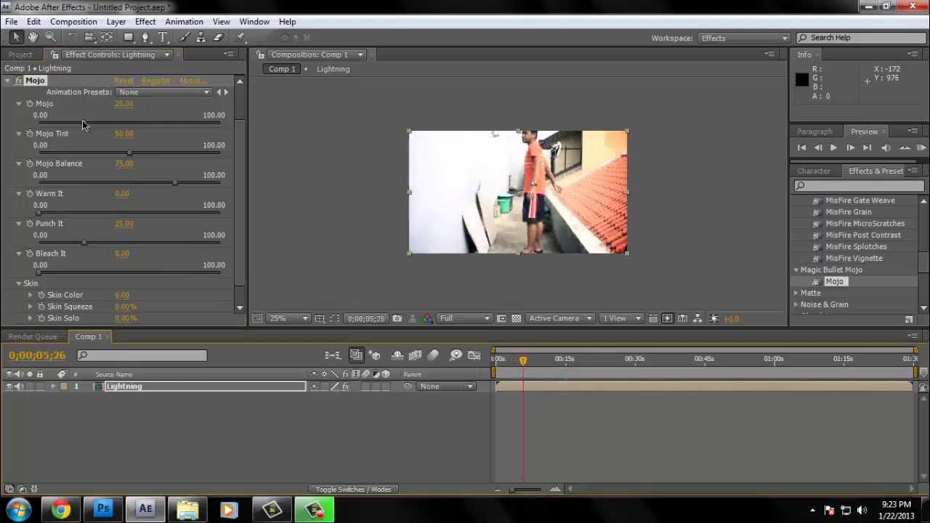
drag(85, 127, 204, 125)
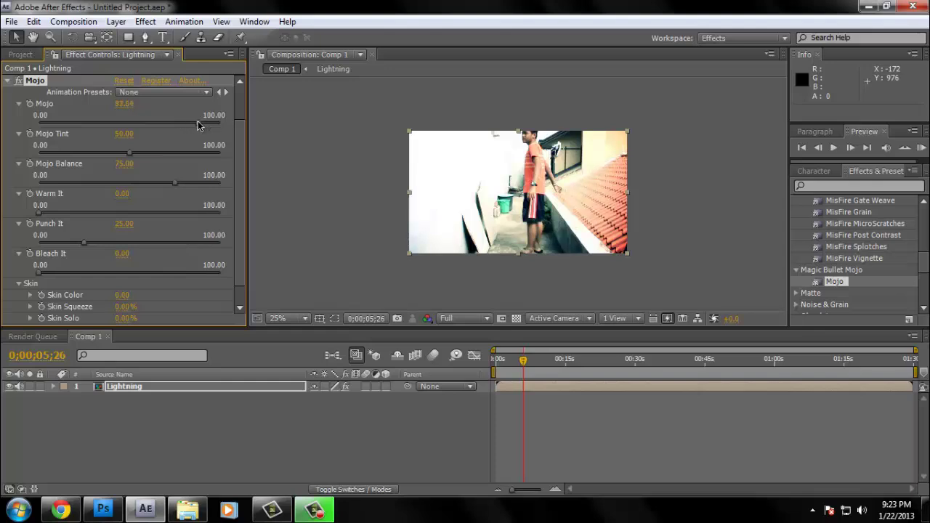
drag(128, 154, 180, 185)
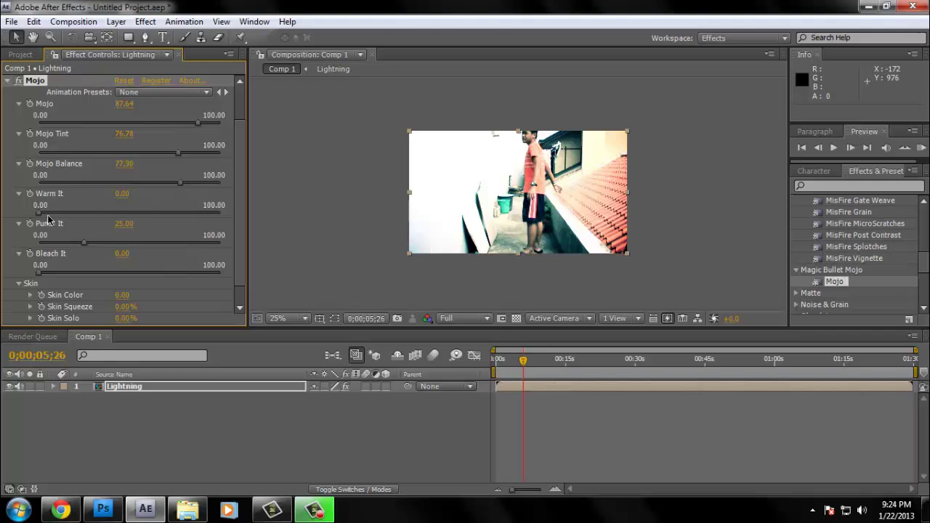
drag(39, 213, 105, 213)
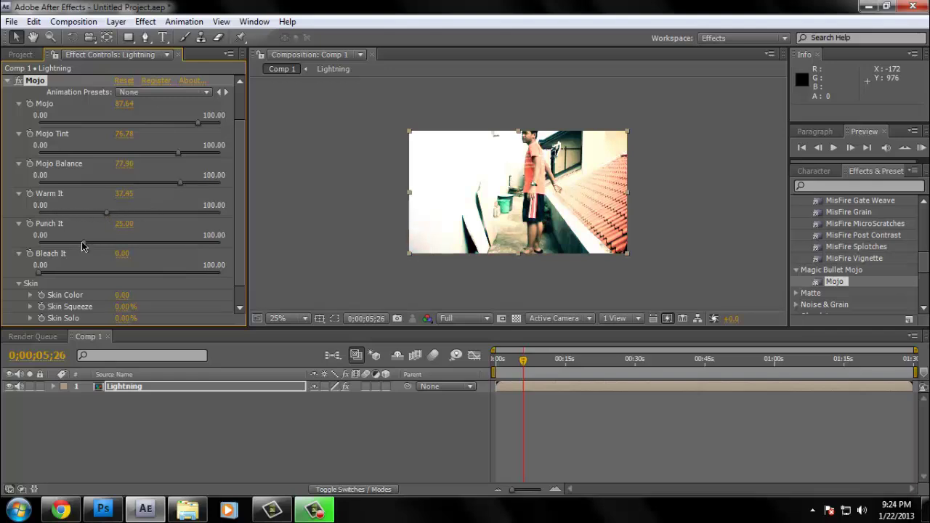
mouse_move(82, 245)
mouse_down()
mouse_move(102, 244)
mouse_move(94, 245)
mouse_up()
drag(525, 368, 534, 392)
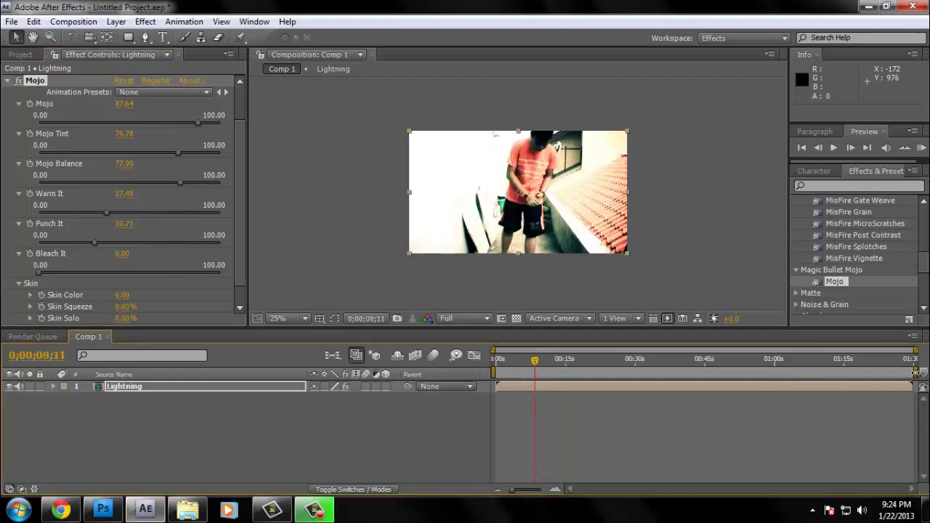
drag(894, 373, 653, 367)
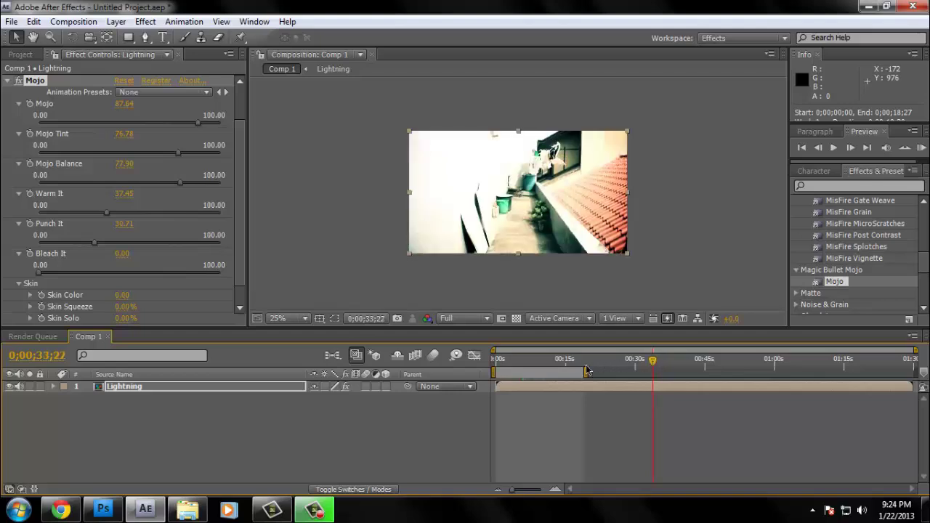
Step: Move the work area so it spans 0;00;00;00 to 0;00;34;22
drag(585, 373, 656, 372)
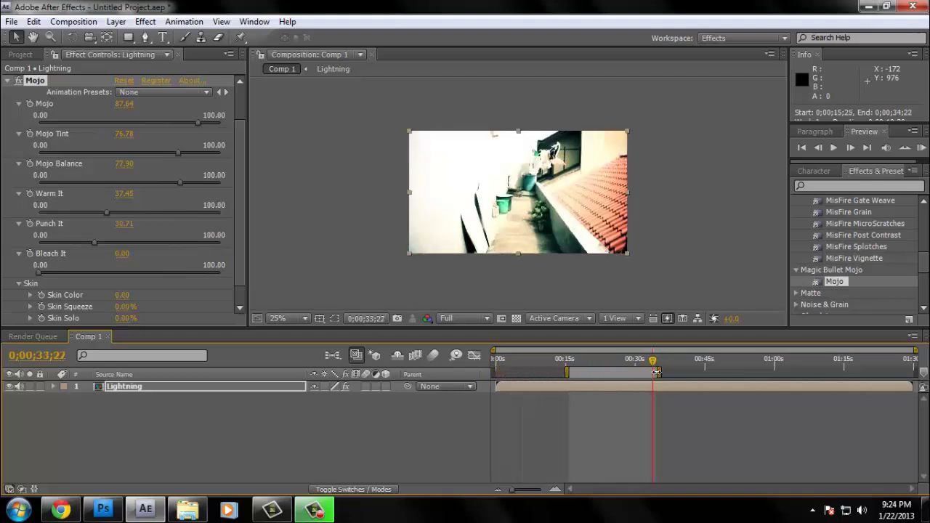
click(562, 362)
drag(566, 371, 495, 371)
drag(562, 361, 597, 380)
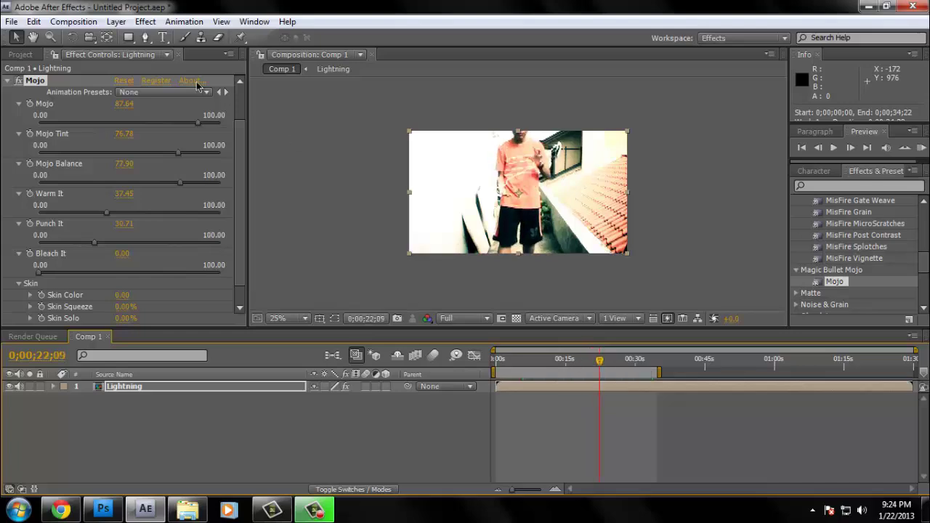